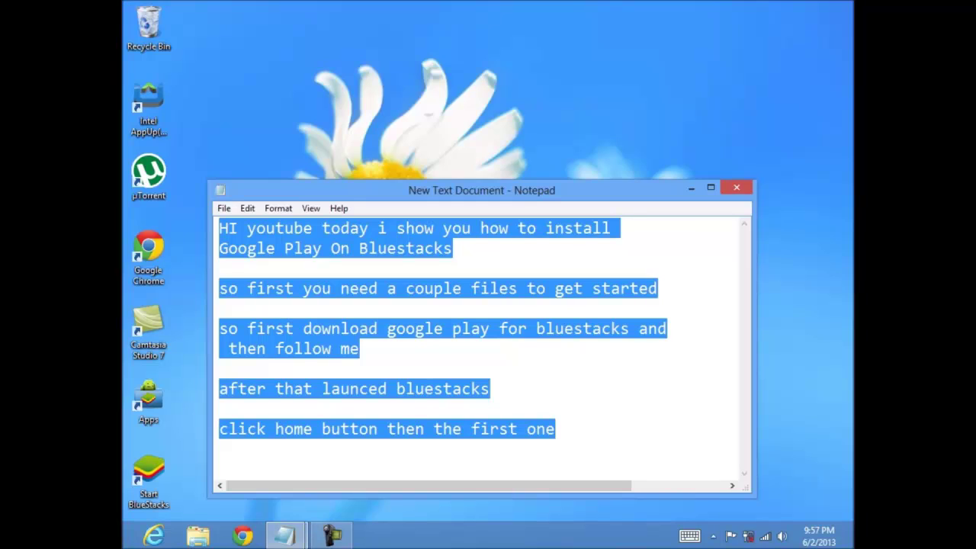
Minimize the introductory note and extract the "google play for bluestacks" archive into a folder of the same name on the desktop.
{"action": "left_click", "coordinate": [660, 288]}
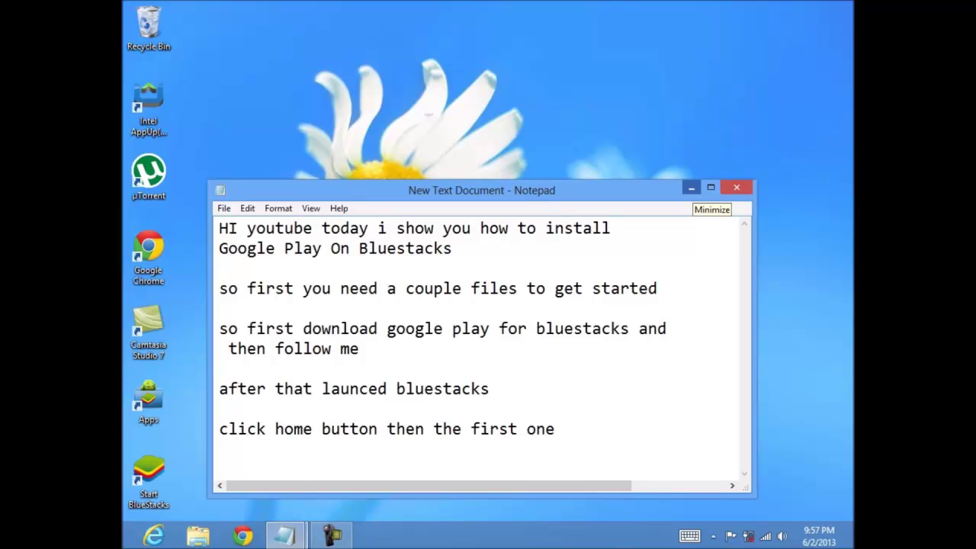
{"action": "left_click", "coordinate": [691, 187]}
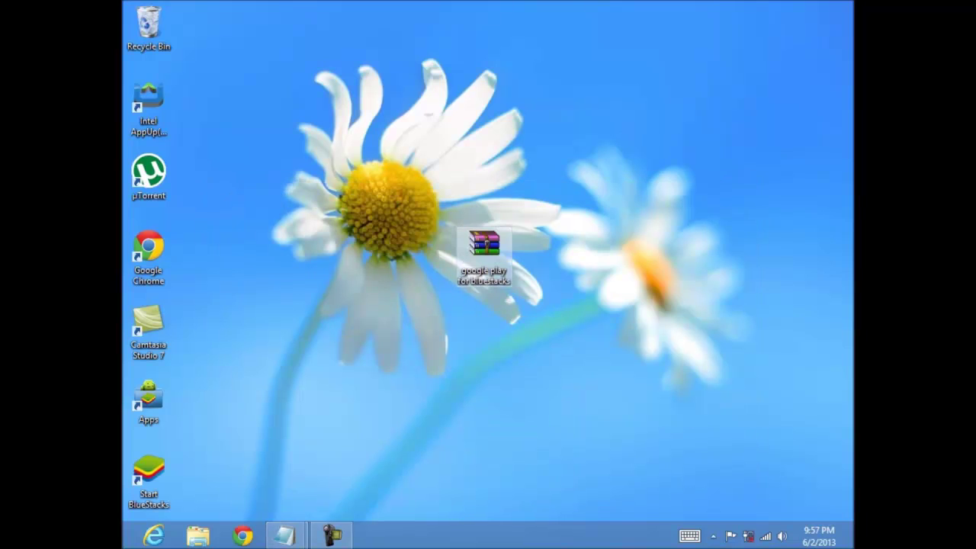
{"action": "mouse_move", "coordinate": [485, 250]}
{"action": "left_mouse_down"}
{"action": "mouse_move", "coordinate": [495, 343]}
{"action": "mouse_move", "coordinate": [508, 277]}
{"action": "mouse_move", "coordinate": [490, 263]}
{"action": "left_mouse_up"}
{"action": "right_click", "coordinate": [486, 260]}
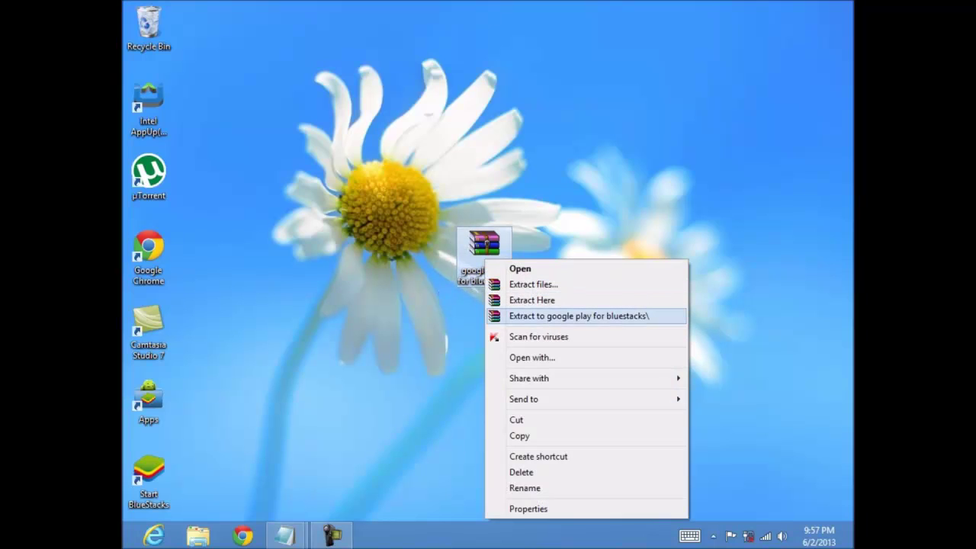
{"action": "left_click", "coordinate": [579, 315]}
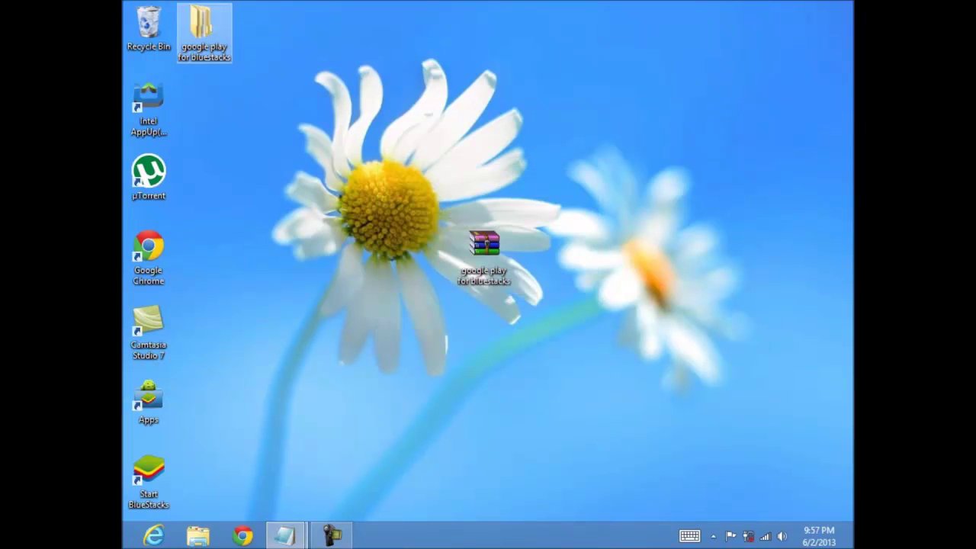
Move the extracted "google play for bluestacks" folder beside its archive on the desktop and open it.
{"action": "left_click_drag", "start_coordinate": [199, 23], "coordinate": [424, 245]}
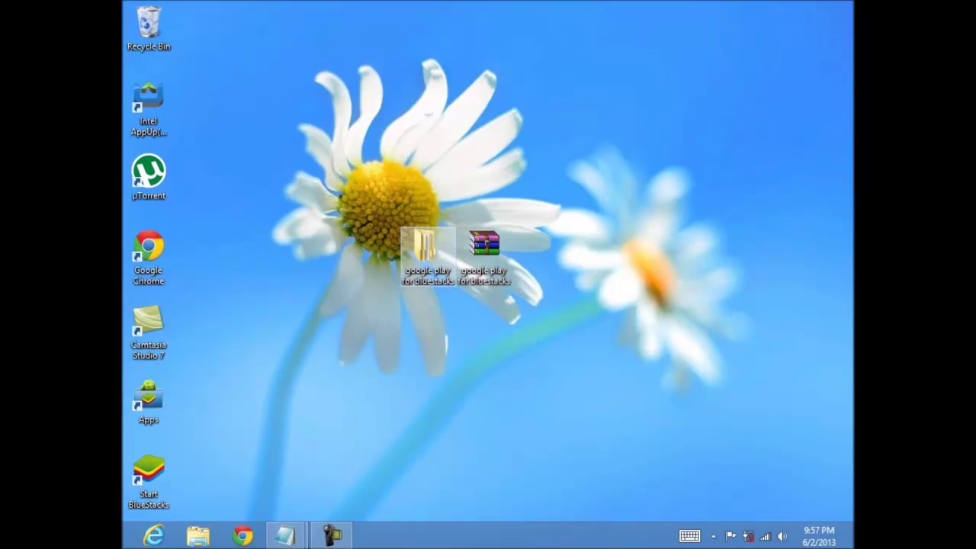
{"action": "double_click", "coordinate": [426, 247]}
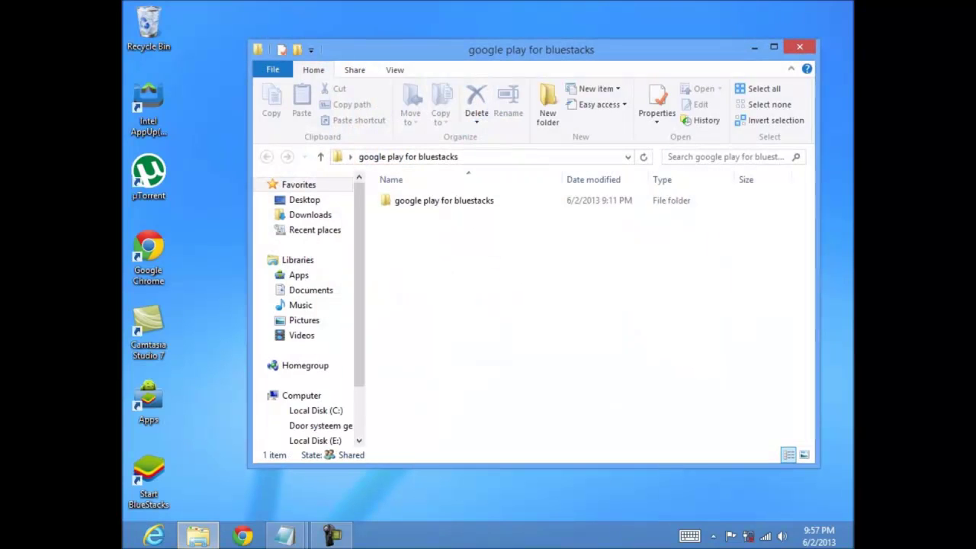
Switch to the untitled Notepad note and correct "pla y" to "play" in the third install entry.
{"action": "mouse_move", "coordinate": [285, 535]}
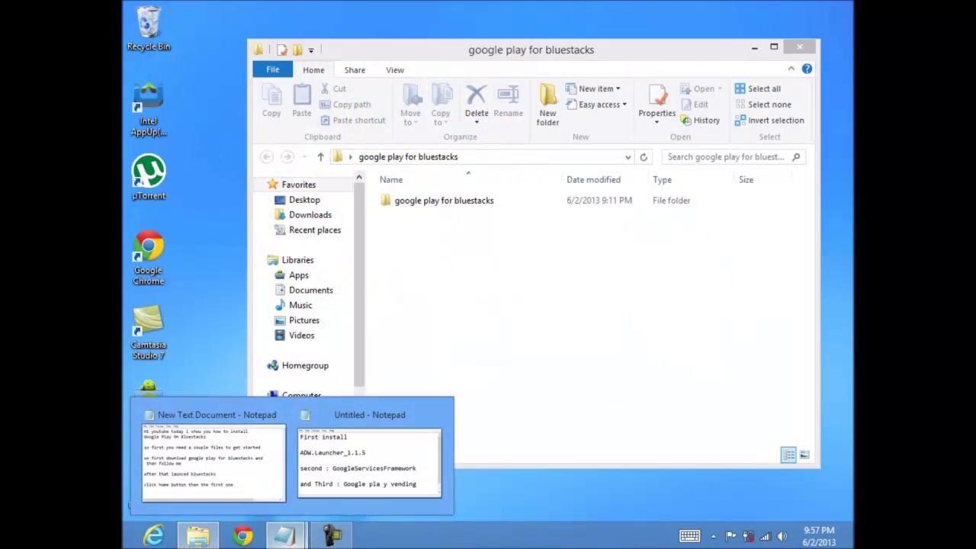
{"action": "left_click", "coordinate": [365, 457]}
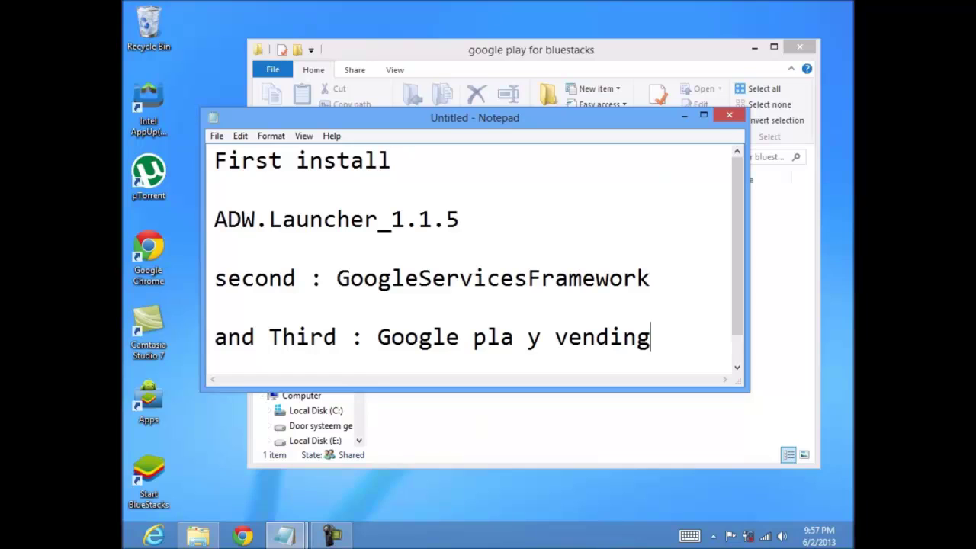
{"action": "left_click_drag", "start_coordinate": [215, 219], "coordinate": [655, 337]}
{"action": "left_click", "coordinate": [655, 279]}
{"action": "left_click_drag", "start_coordinate": [514, 337], "coordinate": [528, 337]}
{"action": "left_click", "coordinate": [528, 337]}
{"action": "key", "text": "BackSpace"}
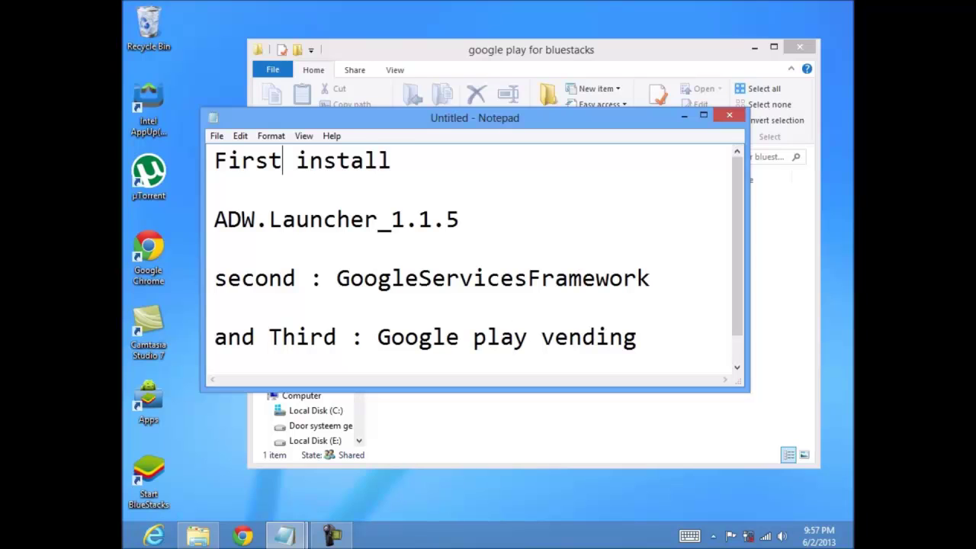
{"action": "left_click_drag", "start_coordinate": [214, 160], "coordinate": [214, 359]}
{"action": "scroll", "coordinate": [478, 253], "scroll_direction": "up", "scroll_amount": 1}
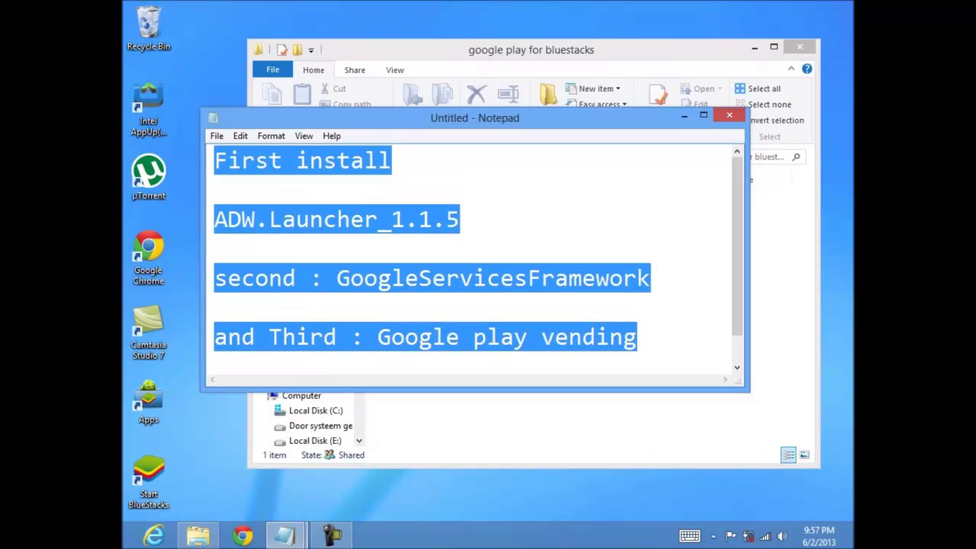
{"action": "left_click", "coordinate": [215, 249]}
Return to the extracted folder's window and open the Google Play Store folder inside the nested "google play for bluestacks" folder.
{"action": "left_click", "coordinate": [482, 51]}
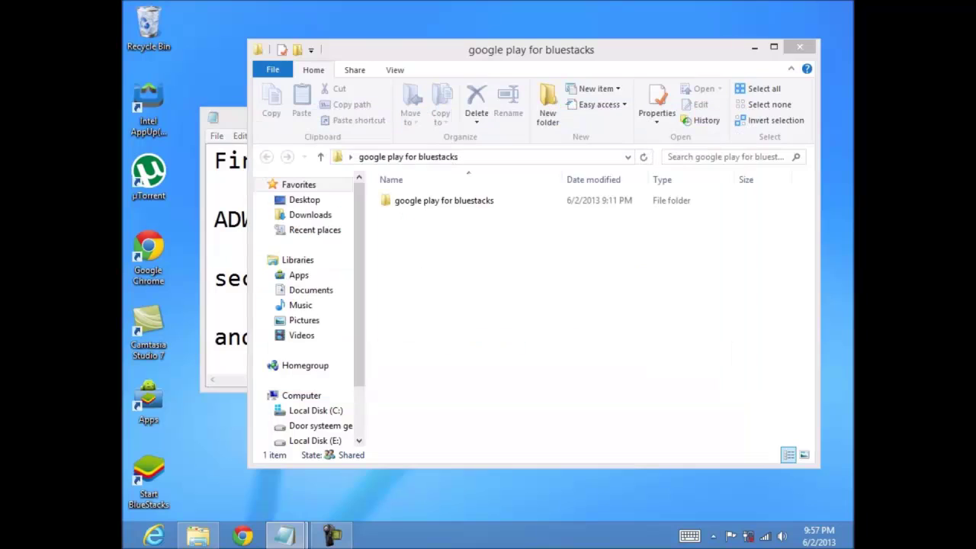
{"action": "left_click_drag", "start_coordinate": [481, 50], "coordinate": [571, 69]}
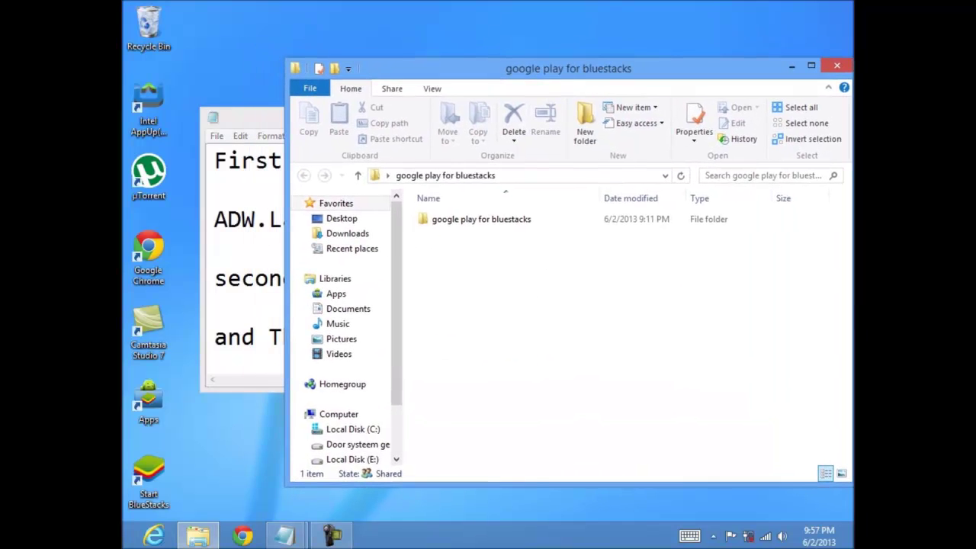
{"action": "double_click", "coordinate": [481, 219]}
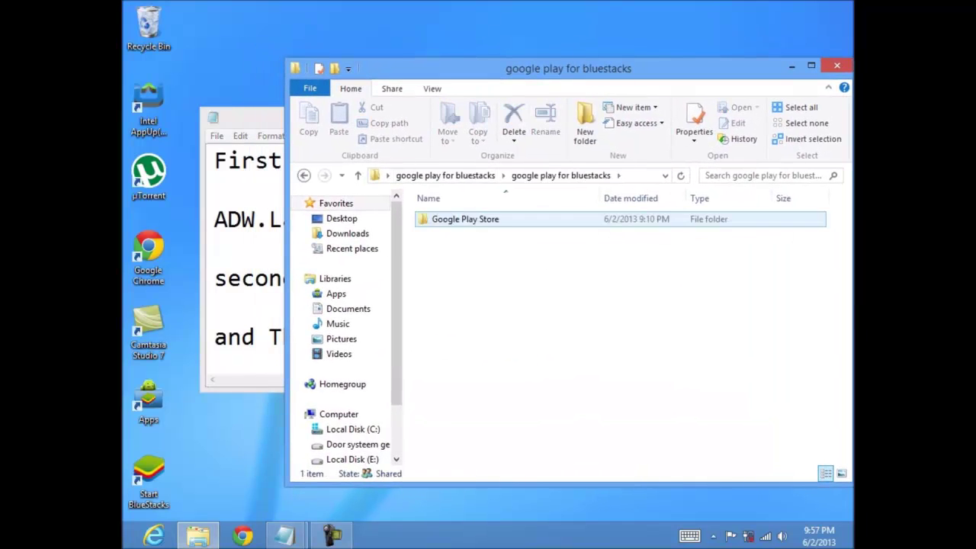
{"action": "double_click", "coordinate": [458, 218]}
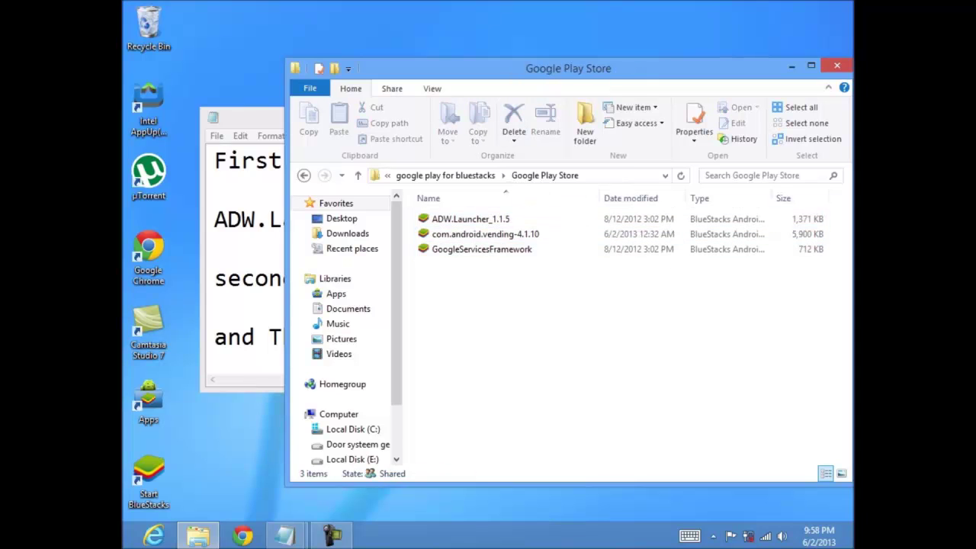
{"action": "left_click_drag", "start_coordinate": [514, 68], "coordinate": [480, 95]}
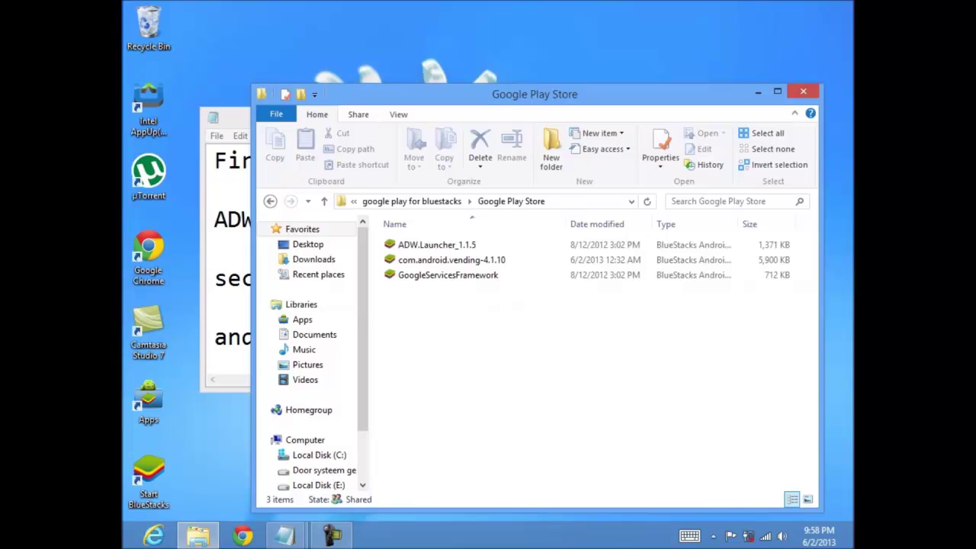
Install the ADW.Launcher_1.1.5 package into BlueStacks and dismiss the completion message.
{"action": "left_click", "coordinate": [437, 244]}
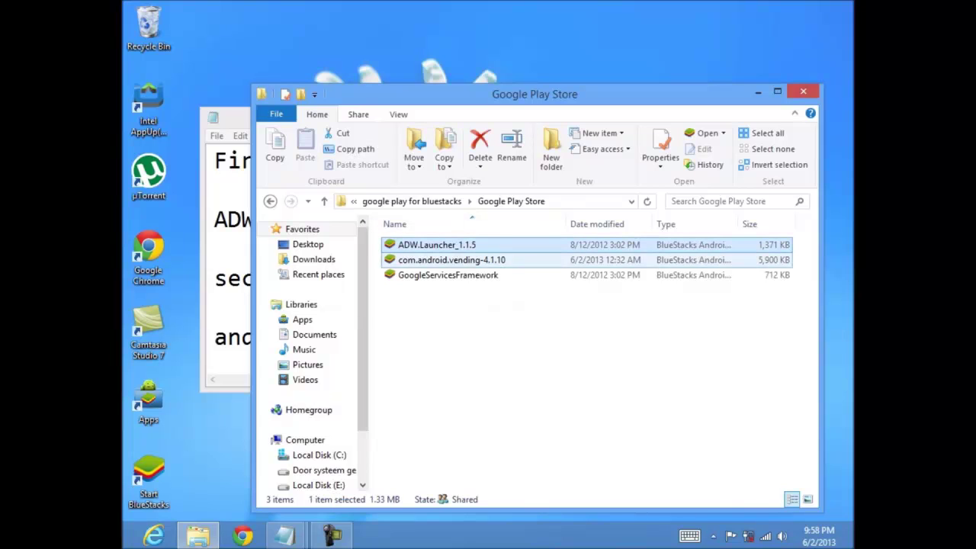
{"action": "key", "text": "Return"}
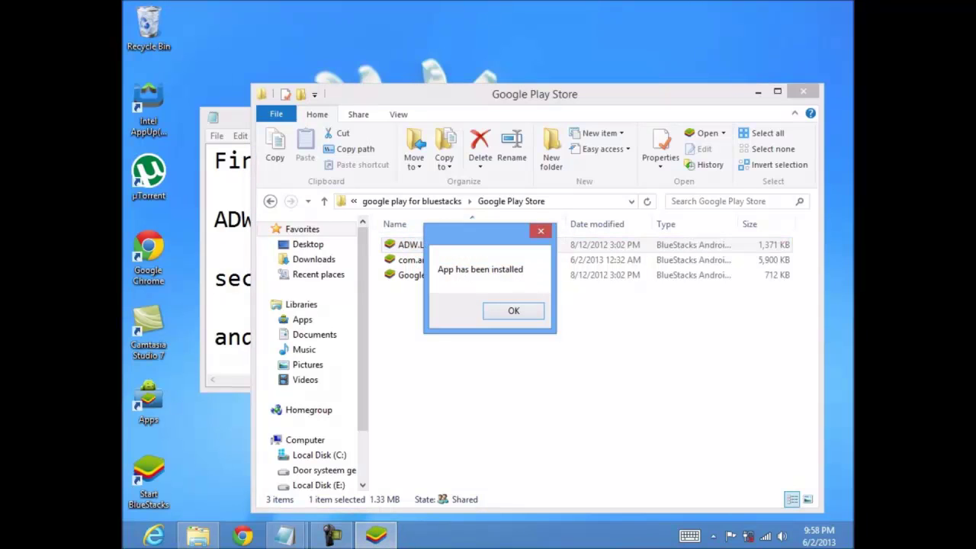
{"action": "left_click", "coordinate": [513, 311]}
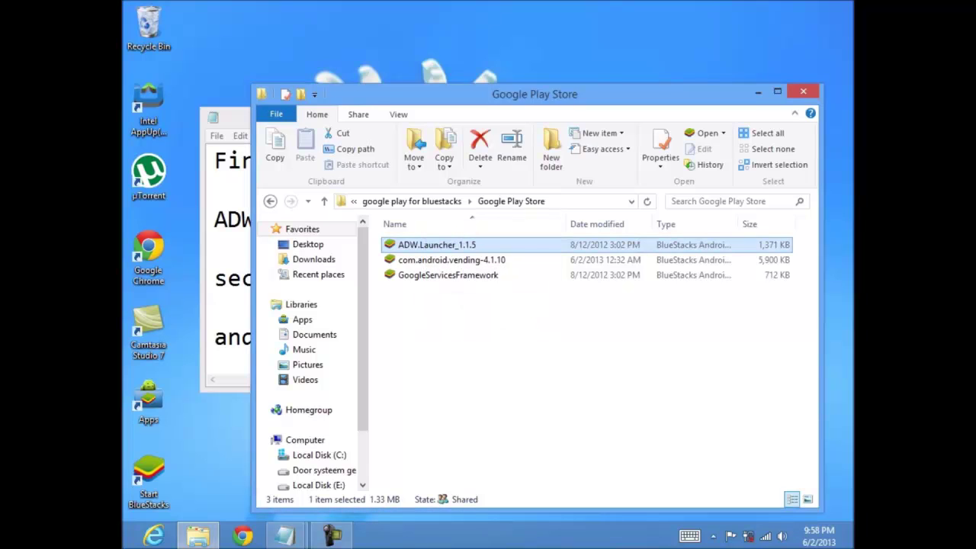
Install the GoogleServicesFramework package from the Google Play Store folder into BlueStacks.
{"action": "left_click_drag", "start_coordinate": [518, 93], "coordinate": [579, 78]}
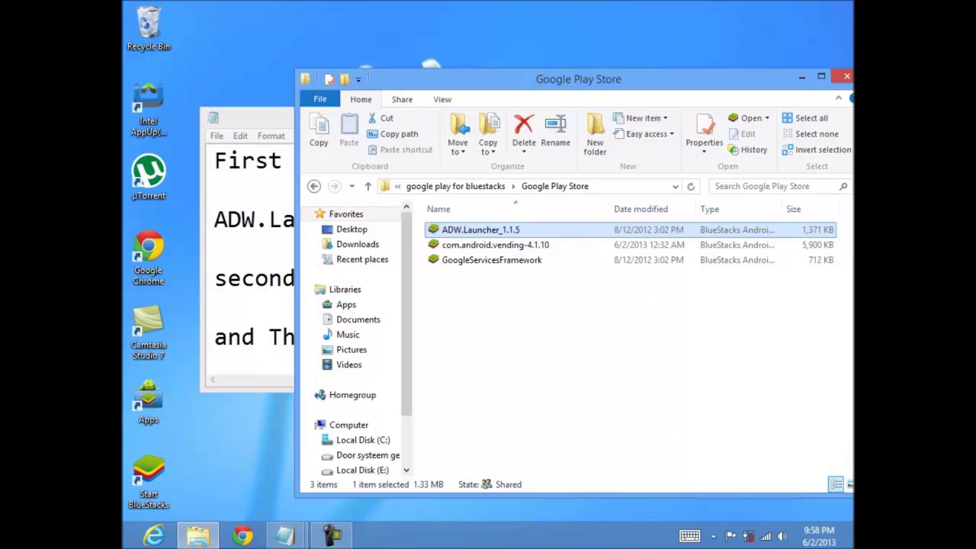
{"action": "left_click", "coordinate": [610, 320]}
{"action": "left_click", "coordinate": [492, 260]}
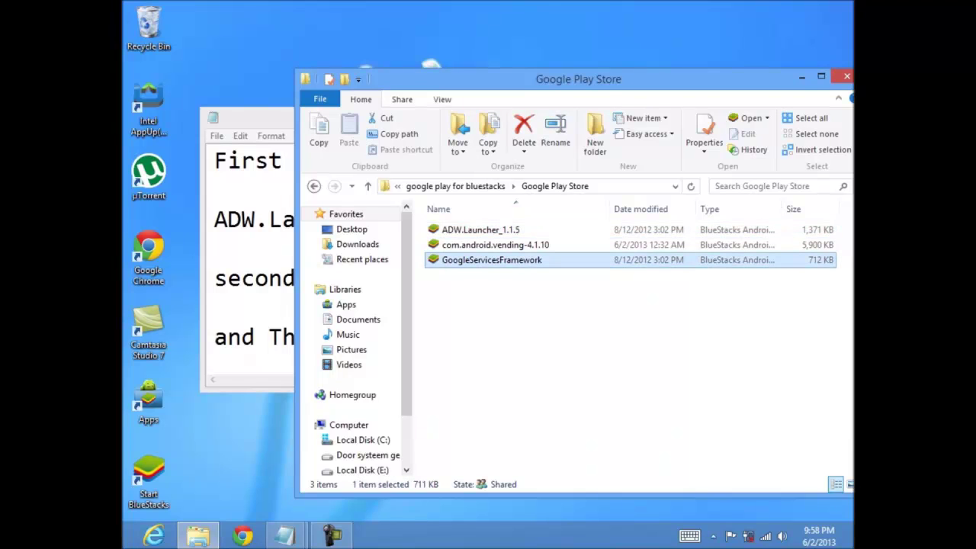
{"action": "key", "text": "Return"}
{"action": "left_click", "coordinate": [610, 320]}
Install the com.android.vending-4.1.10 package into BlueStacks and close the Google Play Store folder.
{"action": "left_click", "coordinate": [496, 245]}
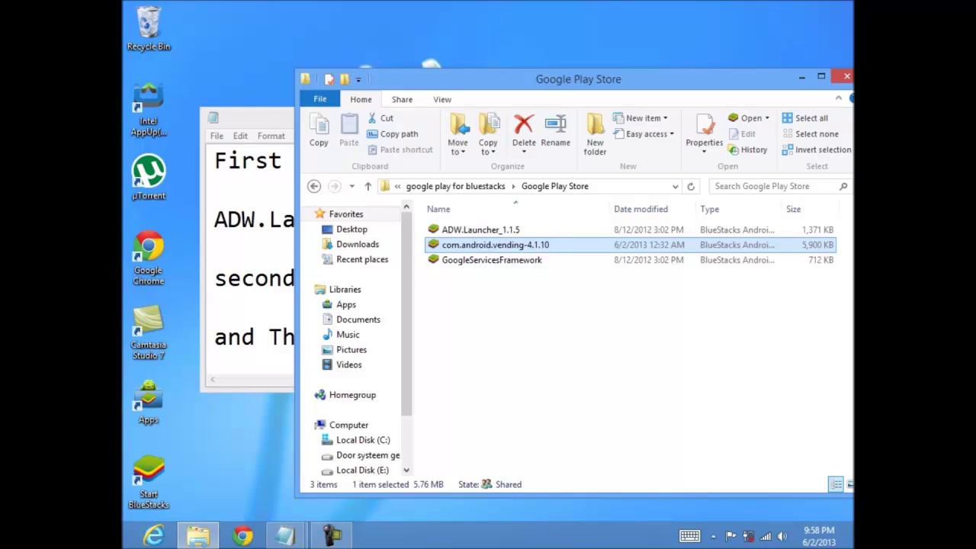
{"action": "key", "text": "Return"}
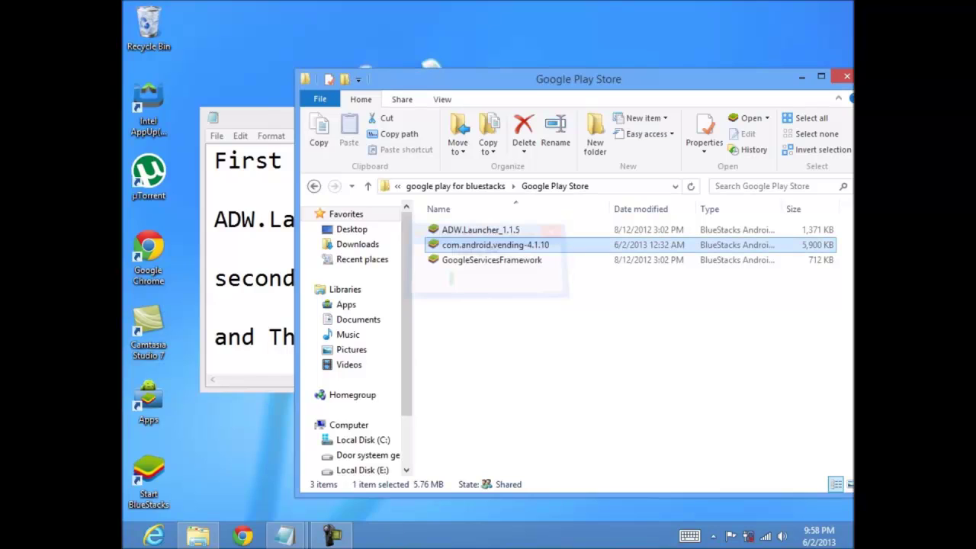
{"action": "left_click_drag", "start_coordinate": [577, 79], "coordinate": [500, 53]}
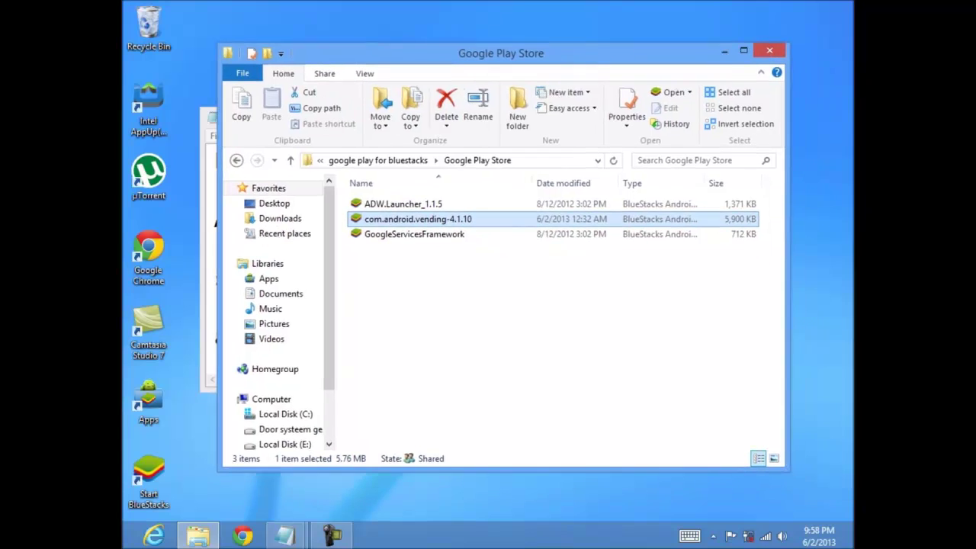
{"action": "left_click", "coordinate": [534, 312]}
{"action": "left_click", "coordinate": [769, 50]}
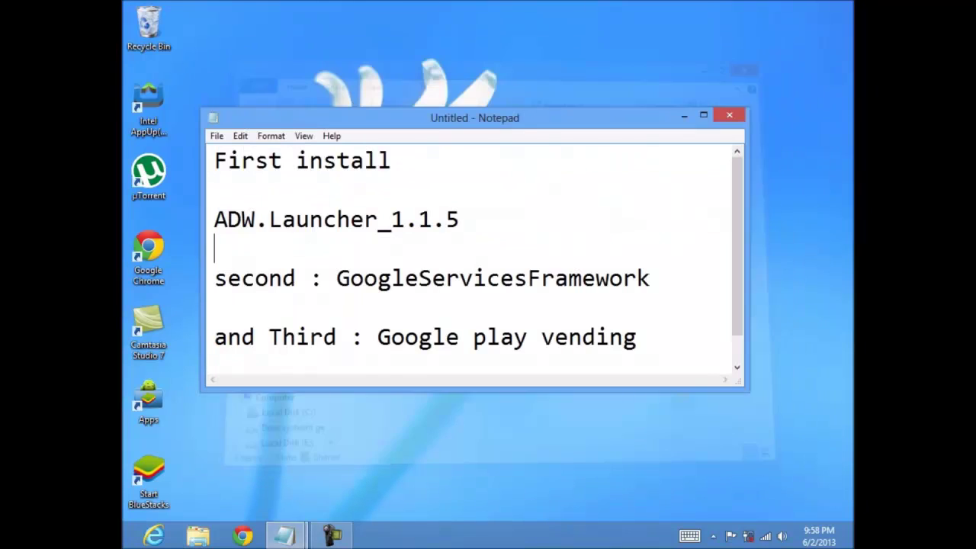
Add the line "after that run bluestacks." below the third install entry, separated by a blank line, and minimize the note.
{"action": "left_click_drag", "start_coordinate": [737, 246], "coordinate": [737, 272]}
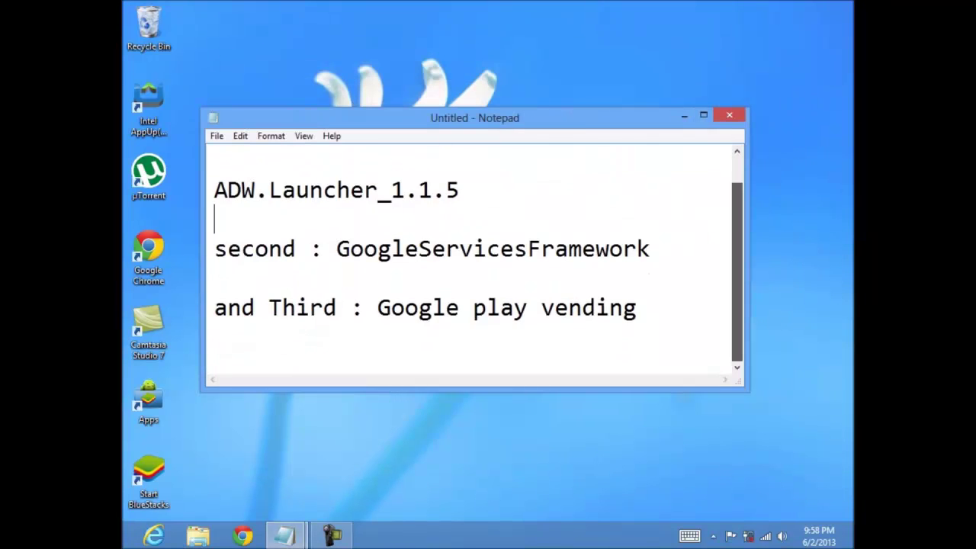
{"action": "left_click", "coordinate": [637, 308]}
{"action": "key", "text": "Return"}
{"action": "key", "text": "Return"}
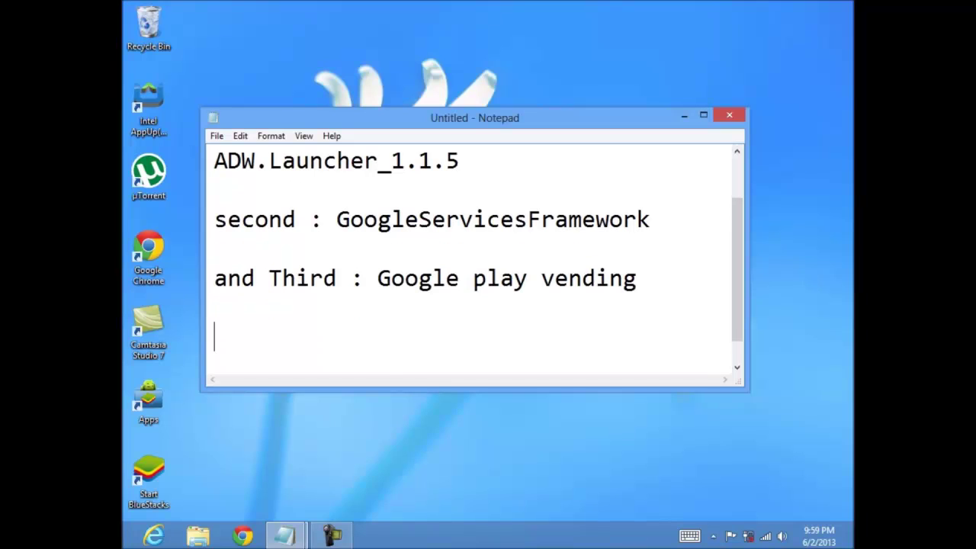
{"action": "type", "text": "after "}
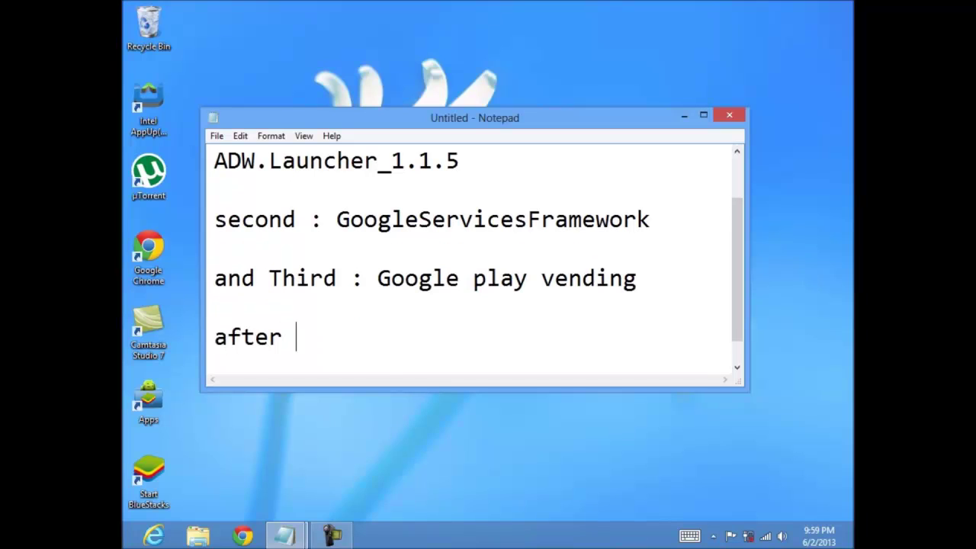
{"action": "type", "text": "that run"}
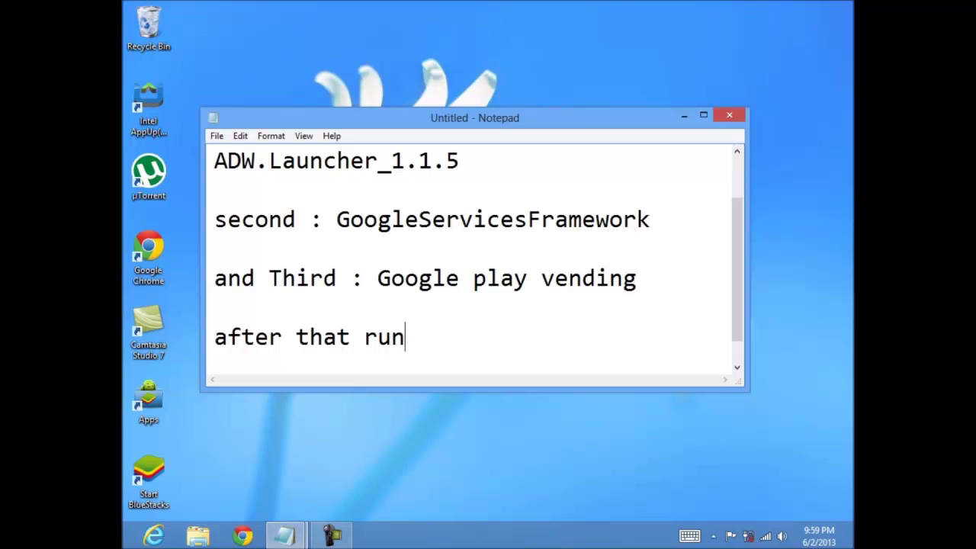
{"action": "type", "text": " bluesta"}
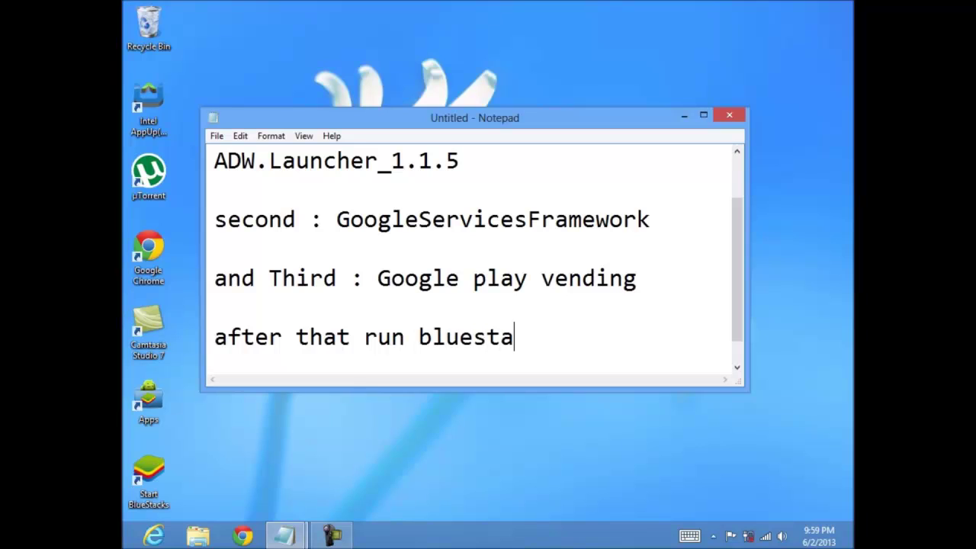
{"action": "type", "text": "cks."}
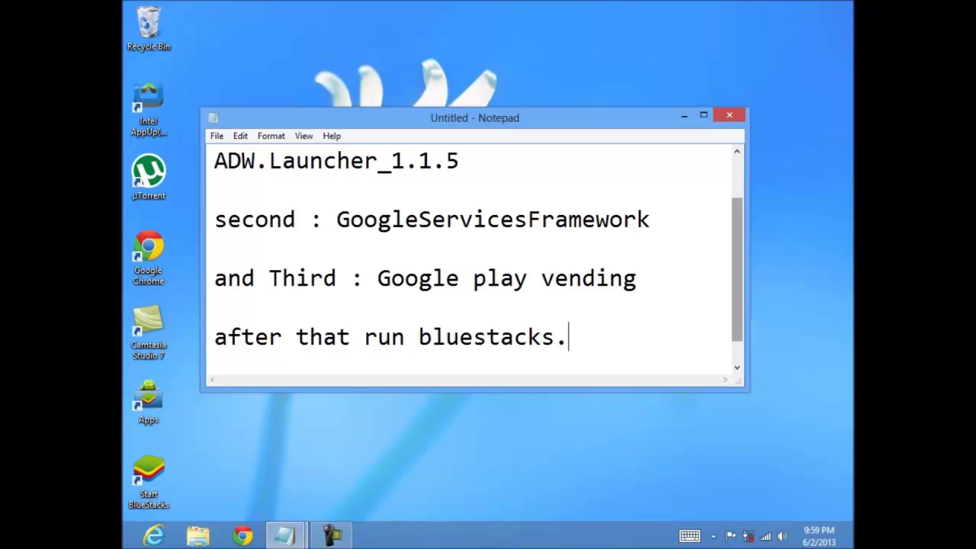
{"action": "left_click", "coordinate": [683, 115]}
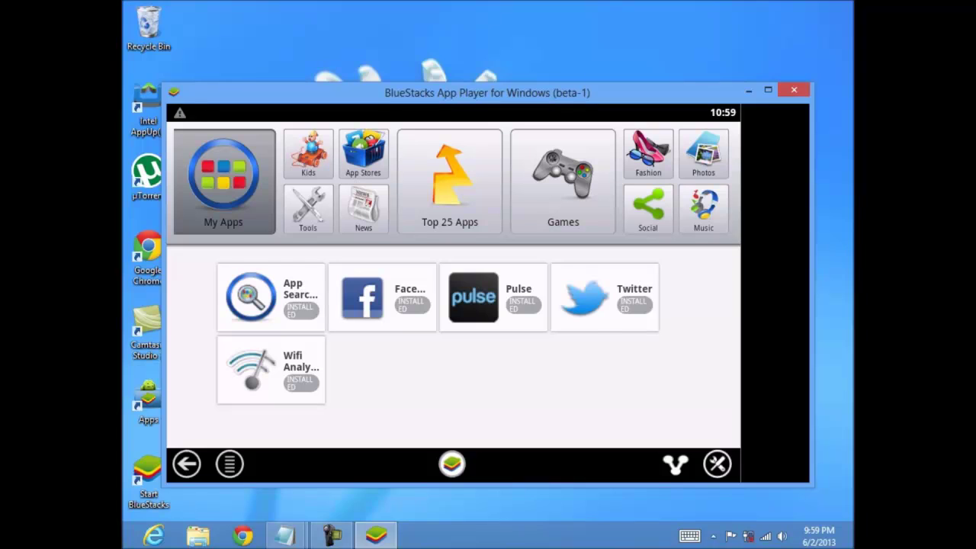
Add the line "click home button" to the untitled note, one blank line below "after that run bluestacks.", and minimize the note.
{"action": "left_click", "coordinate": [286, 535]}
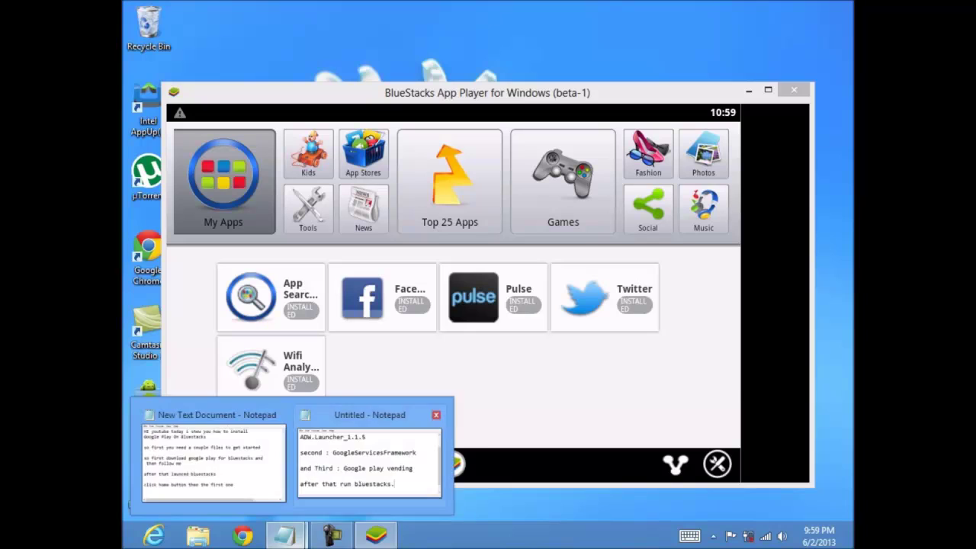
{"action": "left_click", "coordinate": [368, 460]}
{"action": "key", "text": "Return"}
{"action": "key", "text": "Return"}
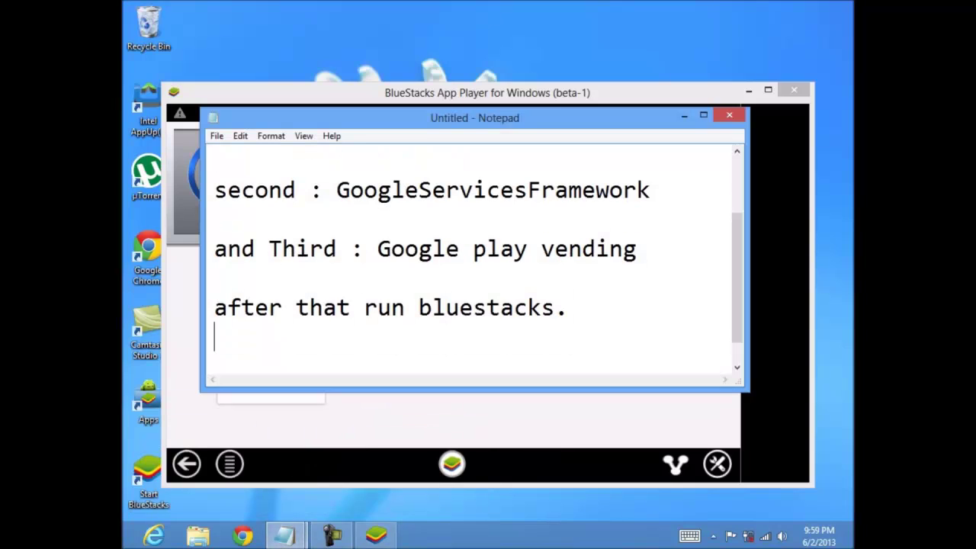
{"action": "type", "text": "click "}
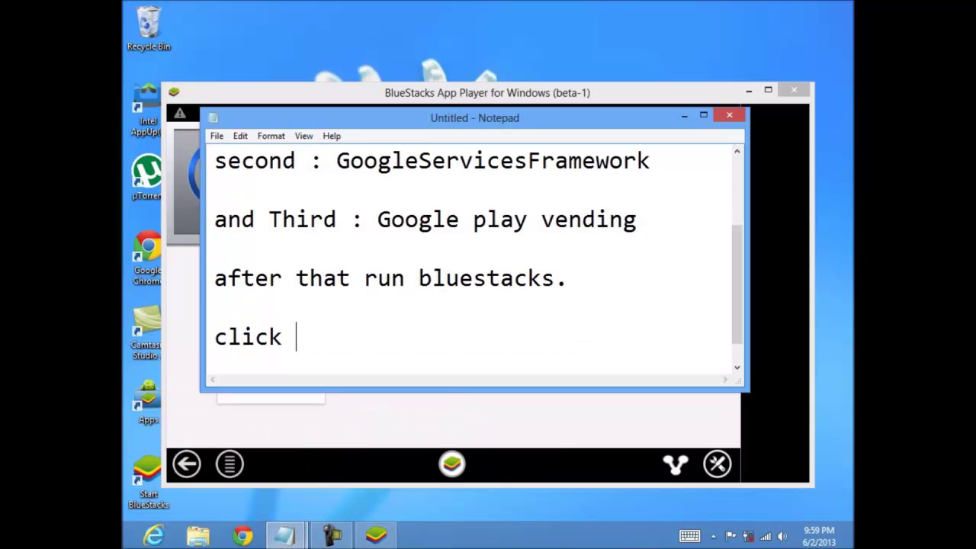
{"action": "type", "text": "home button"}
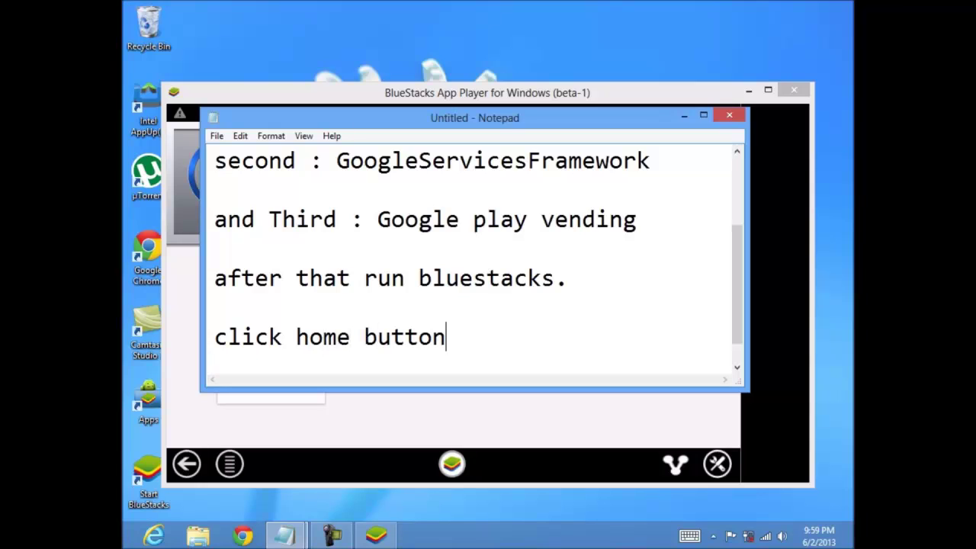
{"action": "left_click_drag", "start_coordinate": [215, 337], "coordinate": [411, 363]}
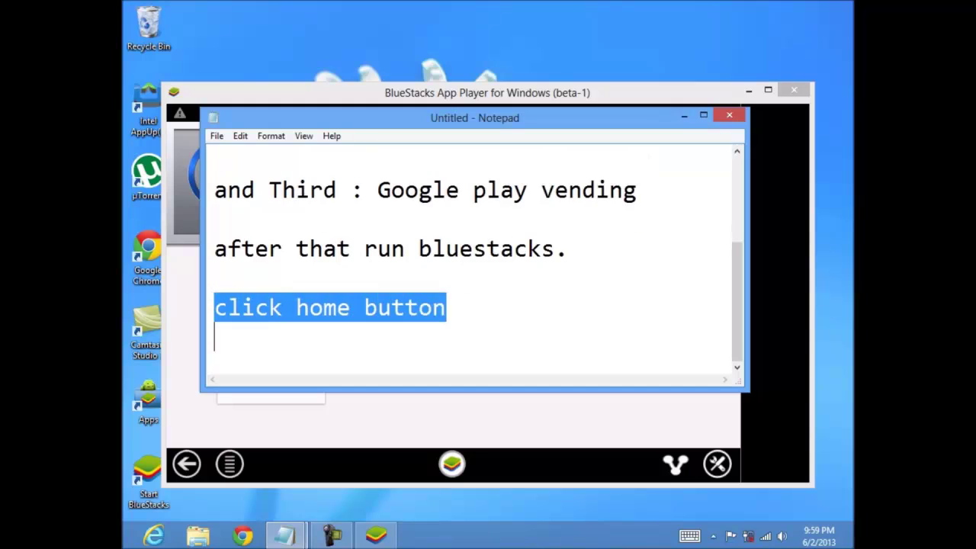
{"action": "left_click", "coordinate": [215, 337]}
{"action": "left_click", "coordinate": [684, 115]}
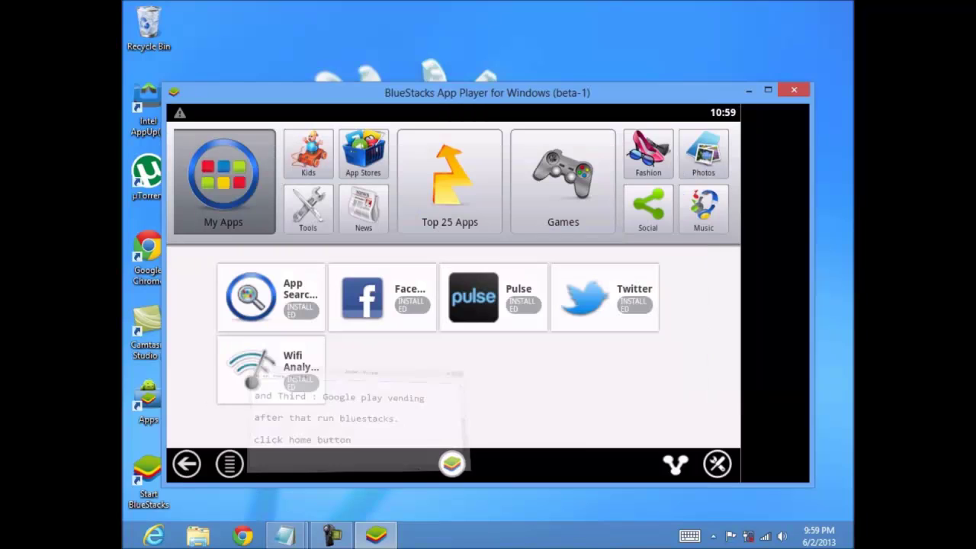
Review the last line of the New Text Document note about the home button, and minimize the note again.
{"action": "left_click", "coordinate": [286, 535]}
{"action": "left_click", "coordinate": [213, 458]}
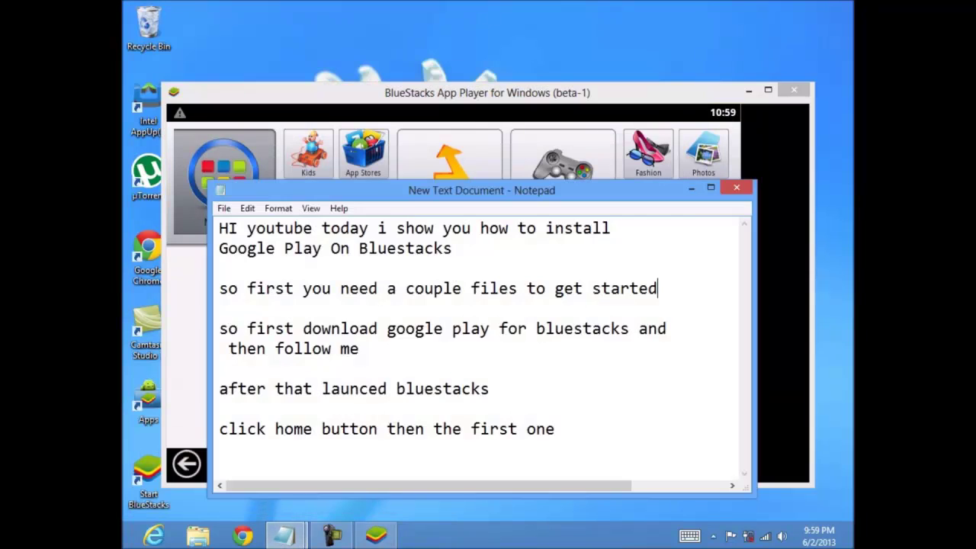
{"action": "left_click_drag", "start_coordinate": [219, 428], "coordinate": [224, 449]}
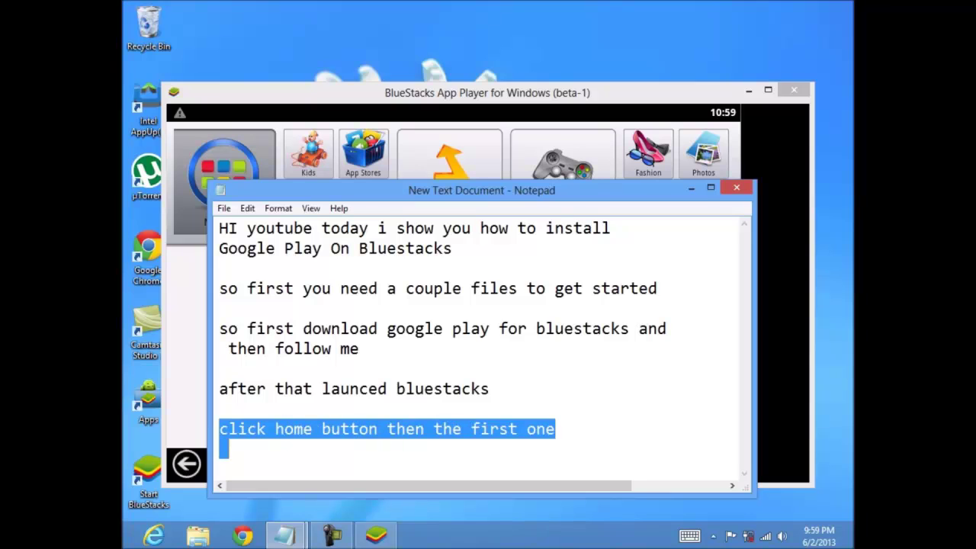
{"action": "left_click", "coordinate": [555, 429]}
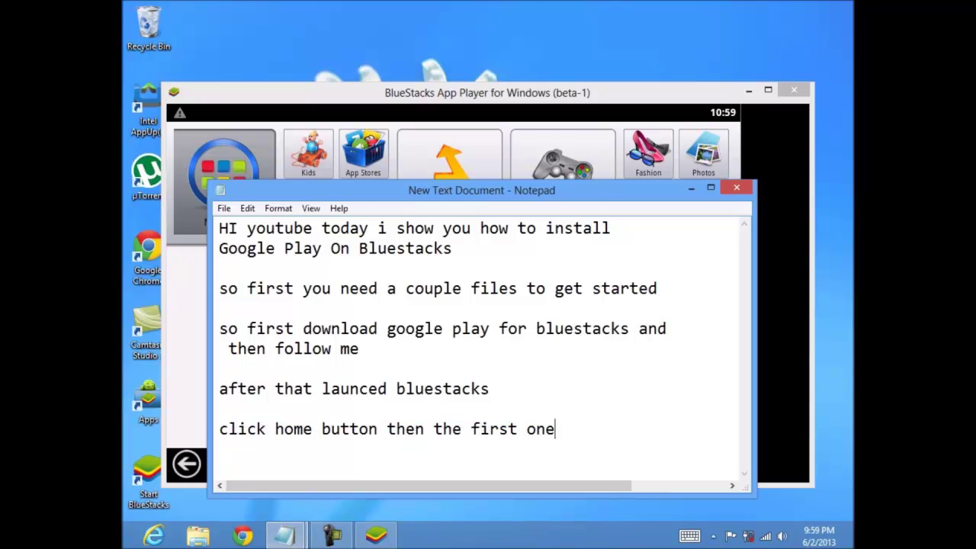
{"action": "left_click", "coordinate": [690, 187]}
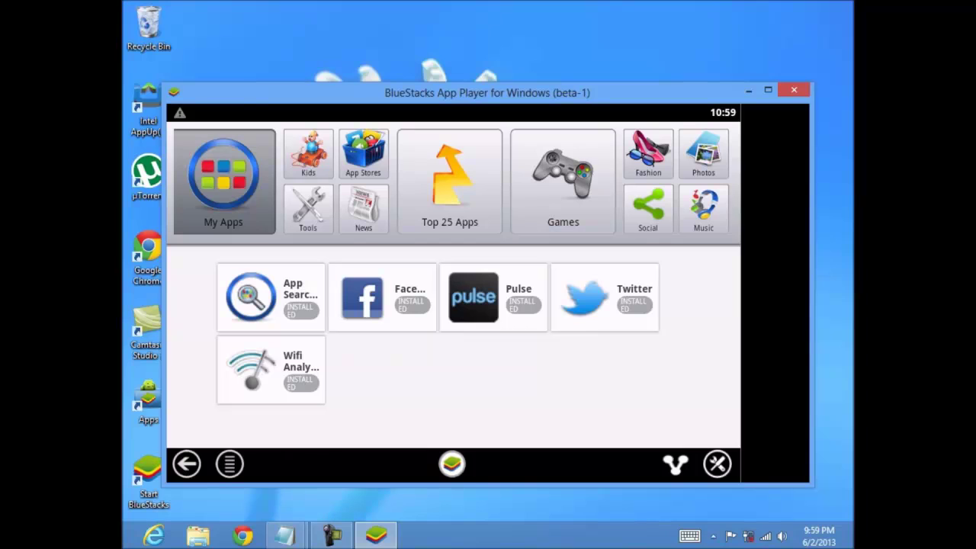
Go to the BlueStacks home screen using ADW.Launcher and dismiss its changelog.
{"action": "left_click", "coordinate": [451, 464]}
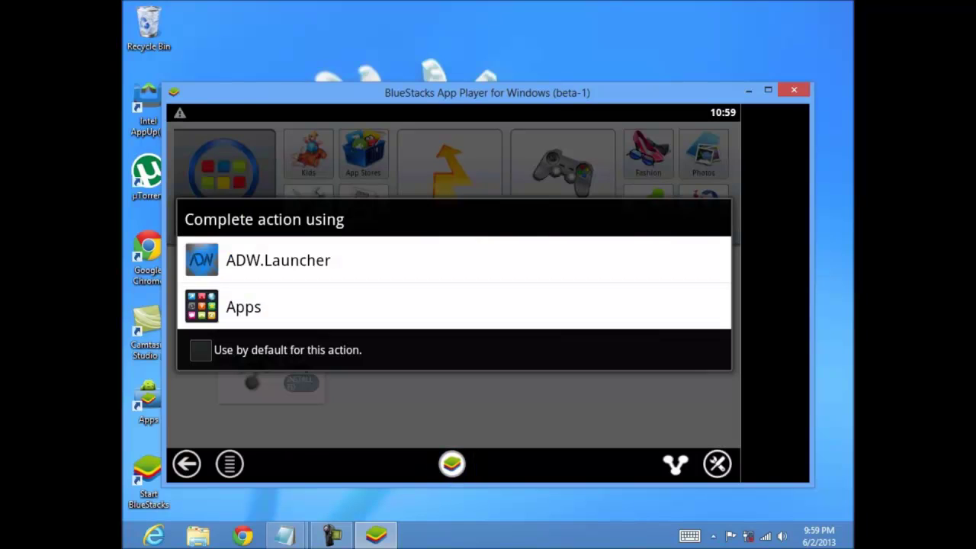
{"action": "left_click", "coordinate": [278, 260]}
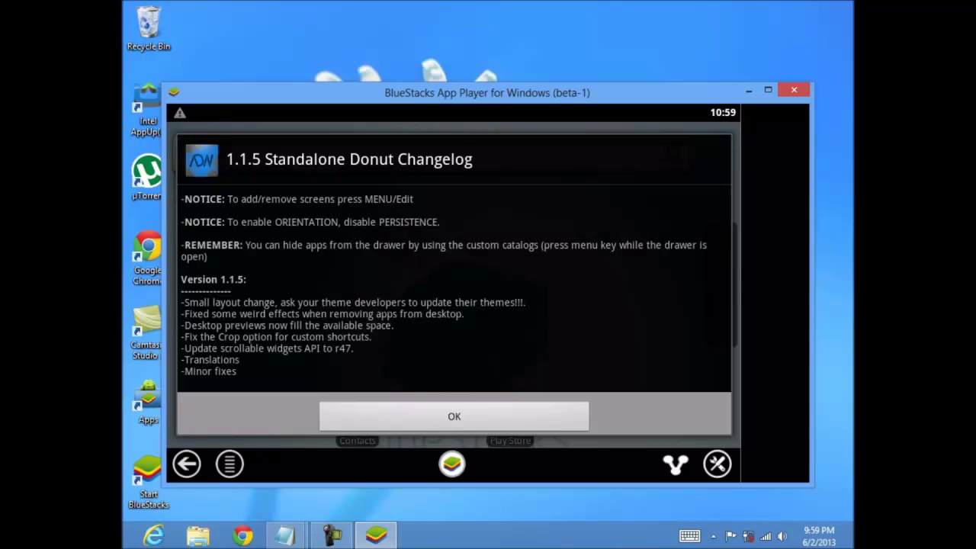
{"action": "left_click", "coordinate": [454, 417]}
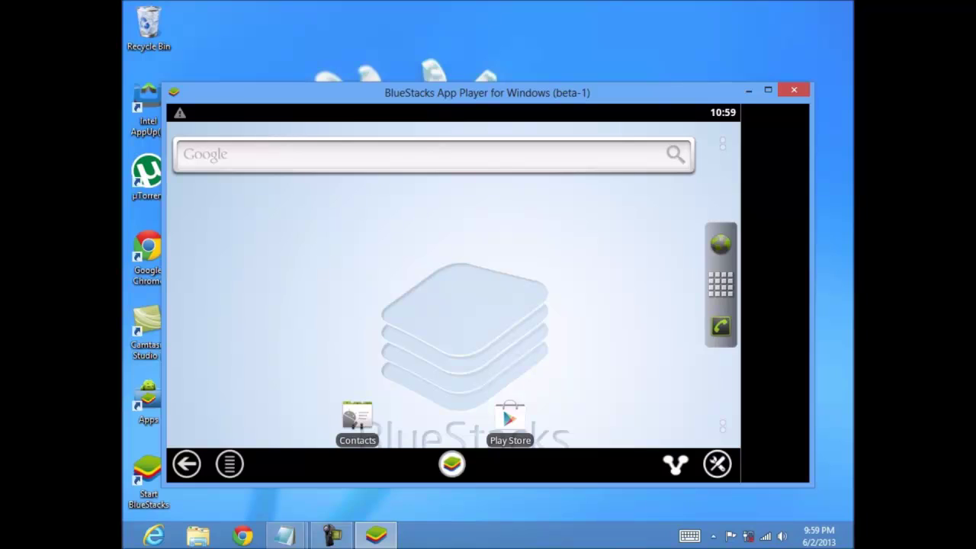
Add the line "there is google play :)" to the untitled note, one blank line below "click home button", and minimize the note.
{"action": "mouse_move", "coordinate": [285, 536]}
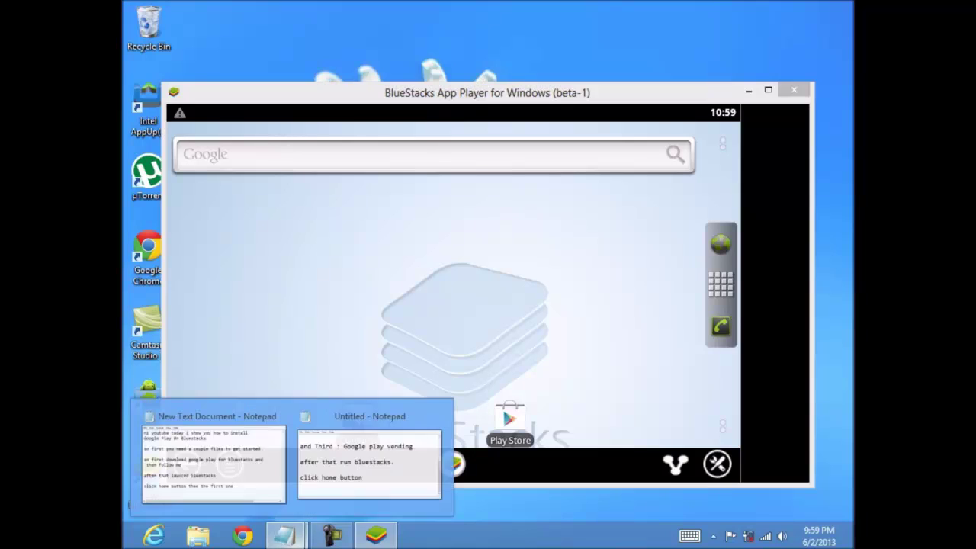
{"action": "left_click", "coordinate": [371, 457]}
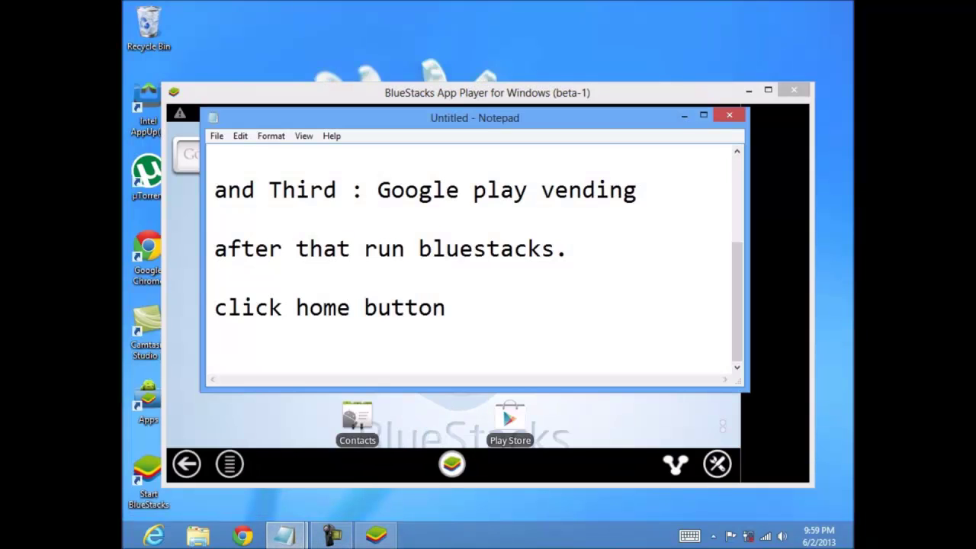
{"action": "key", "text": "Return"}
{"action": "key", "text": "Return"}
{"action": "type", "text": "t"}
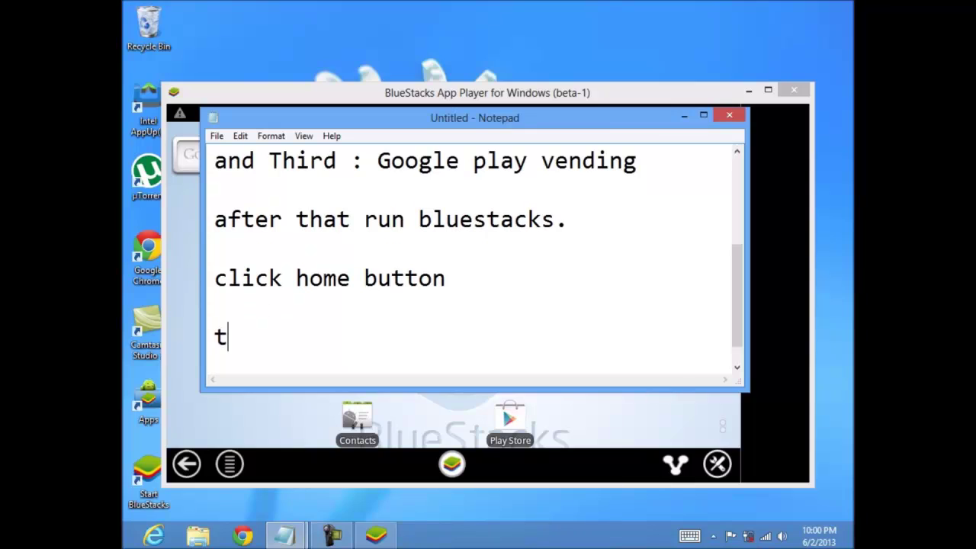
{"action": "type", "text": "here is "}
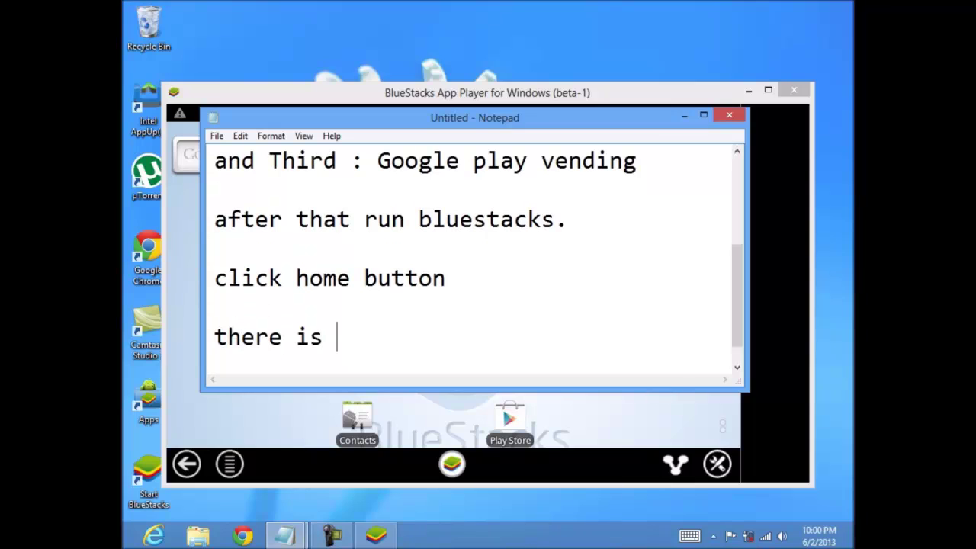
{"action": "type", "text": "google play"}
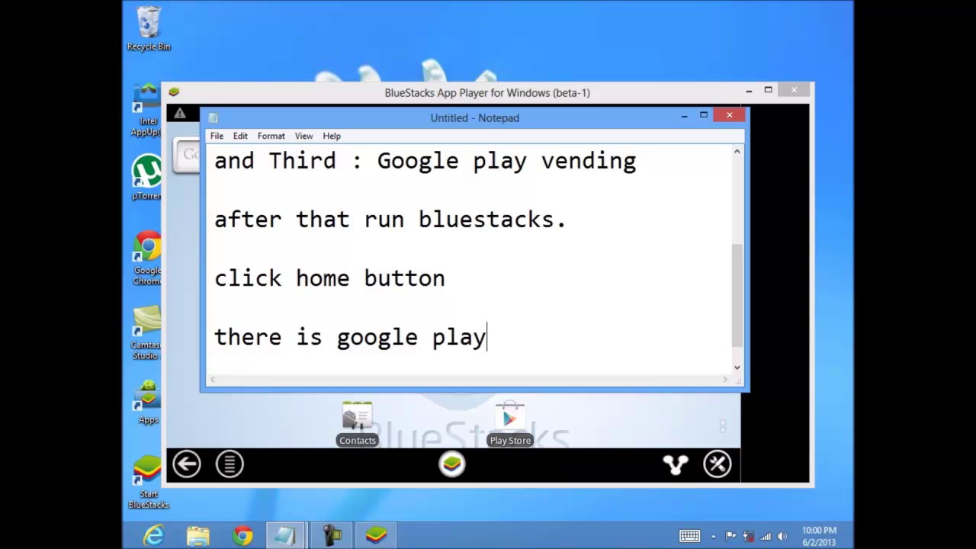
{"action": "type", "text": " :)"}
{"action": "left_click", "coordinate": [685, 116]}
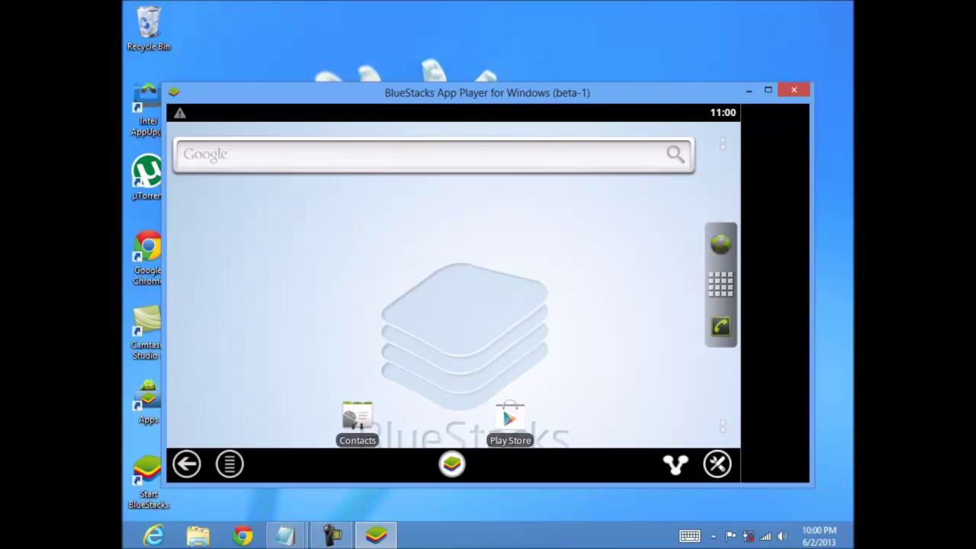
Open the Play Store in BlueStacks, agree to add an account, and choose to sign in with an existing Google Account.
{"action": "left_click", "coordinate": [510, 420]}
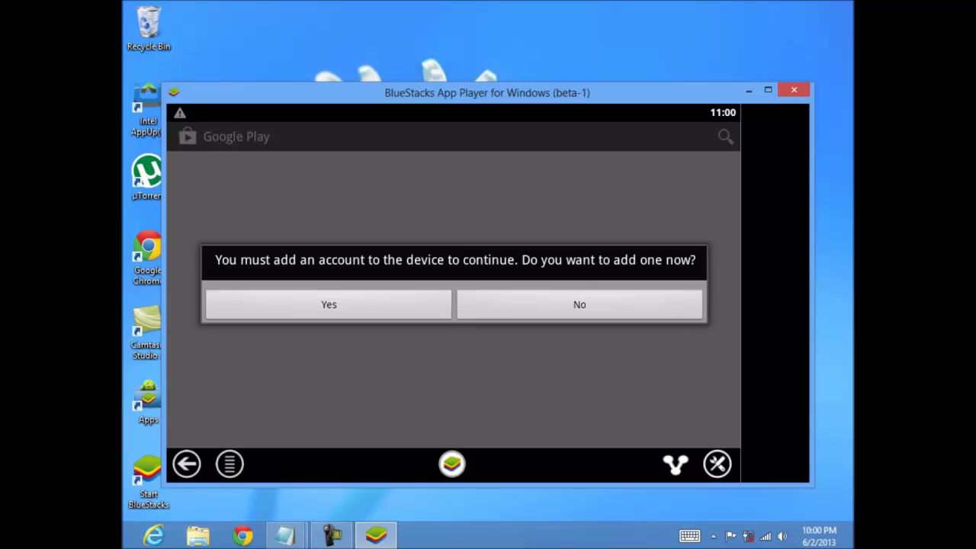
{"action": "left_click", "coordinate": [328, 304]}
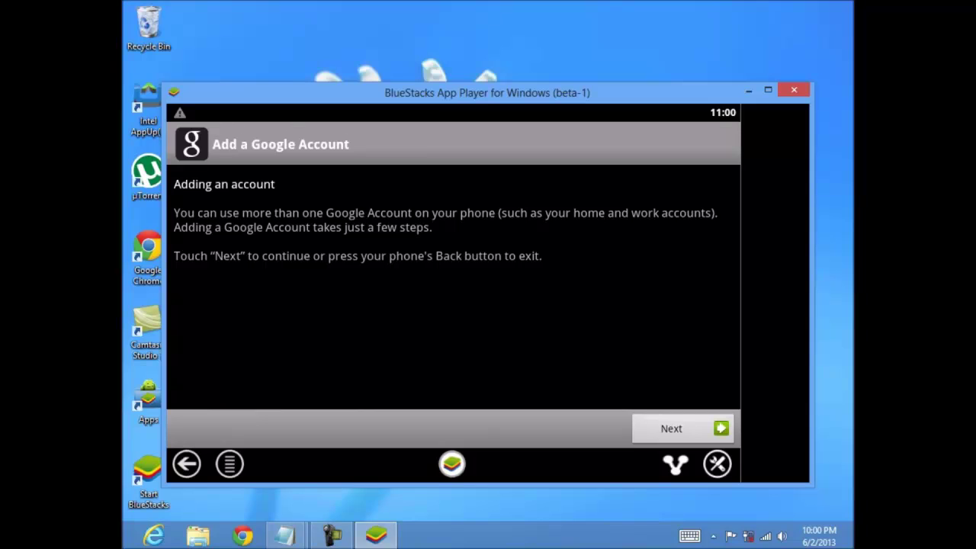
{"action": "left_click", "coordinate": [331, 535]}
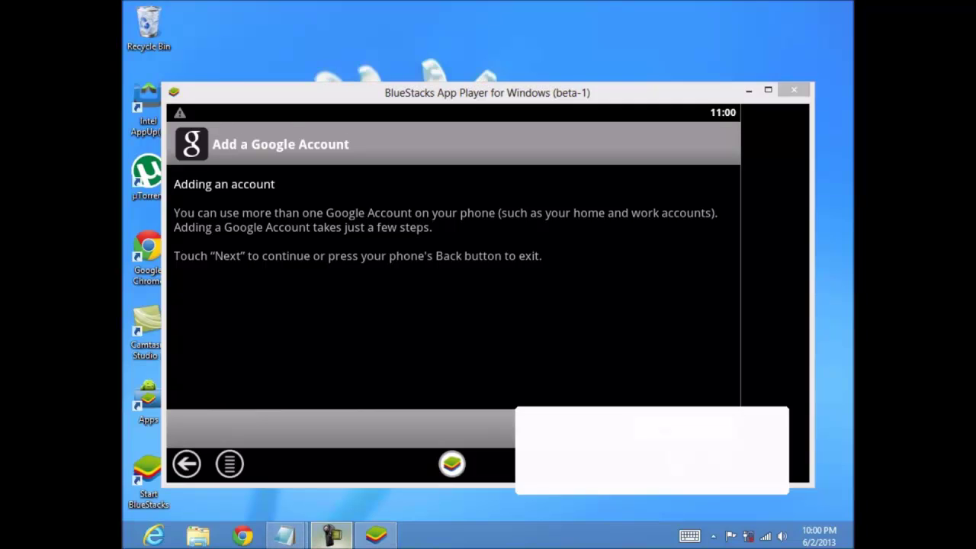
{"action": "left_click", "coordinate": [786, 467]}
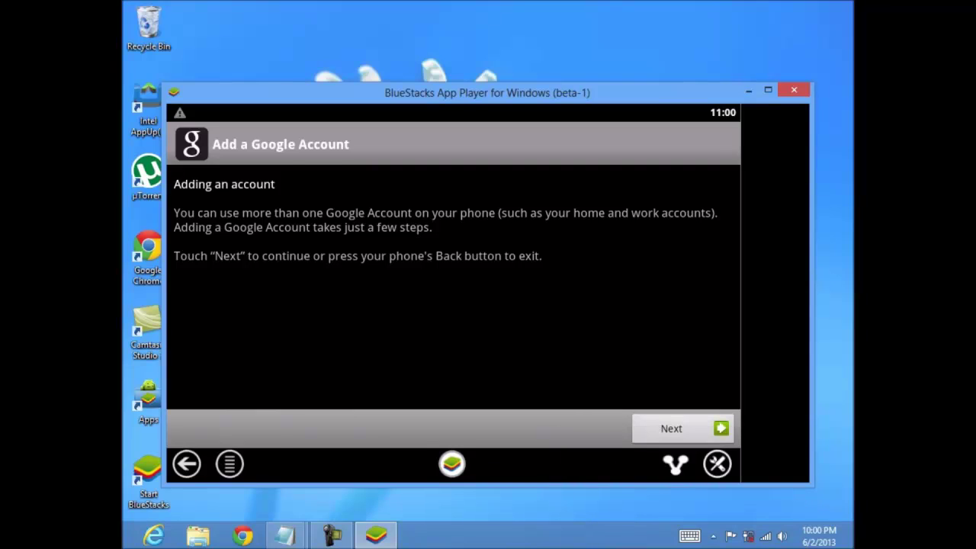
{"action": "left_click", "coordinate": [682, 428]}
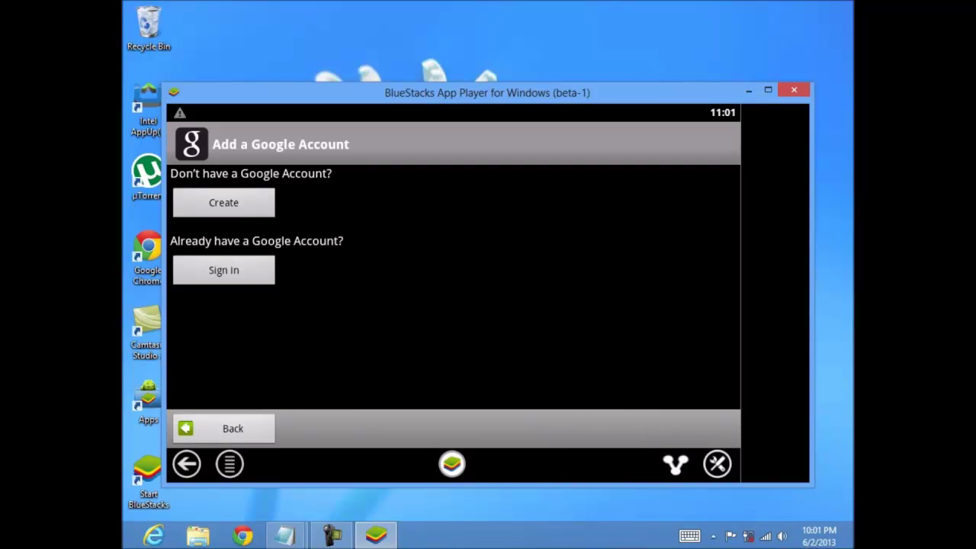
{"action": "left_click", "coordinate": [224, 270]}
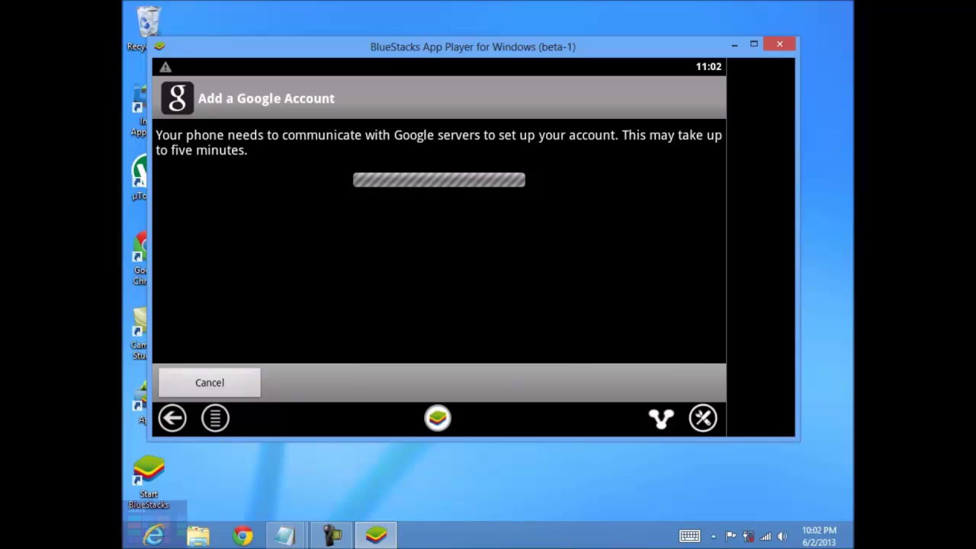
{"action": "left_click", "coordinate": [332, 535]}
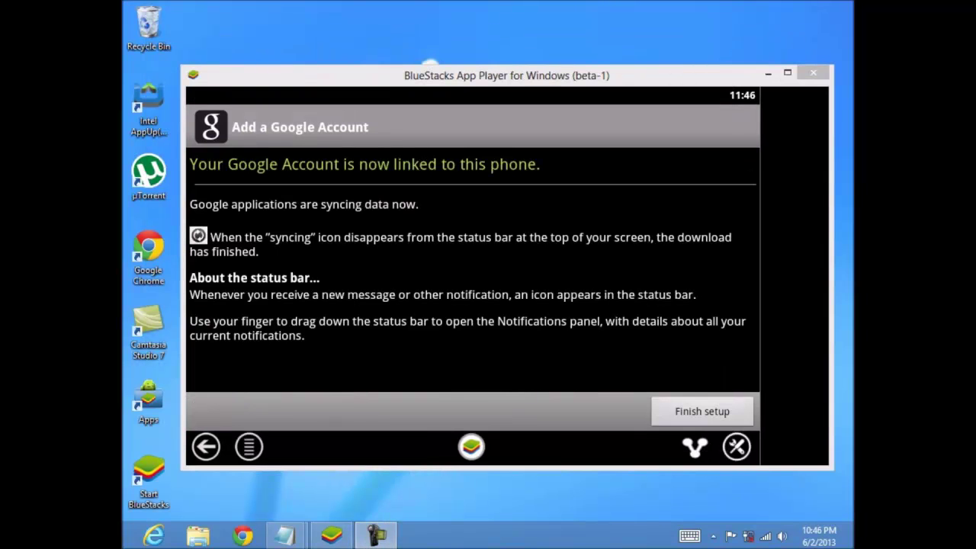
Add the line "now that its linked lets open google play" at the end of the New Text Document note, after a blank line, and minimize it.
{"action": "mouse_move", "coordinate": [285, 536]}
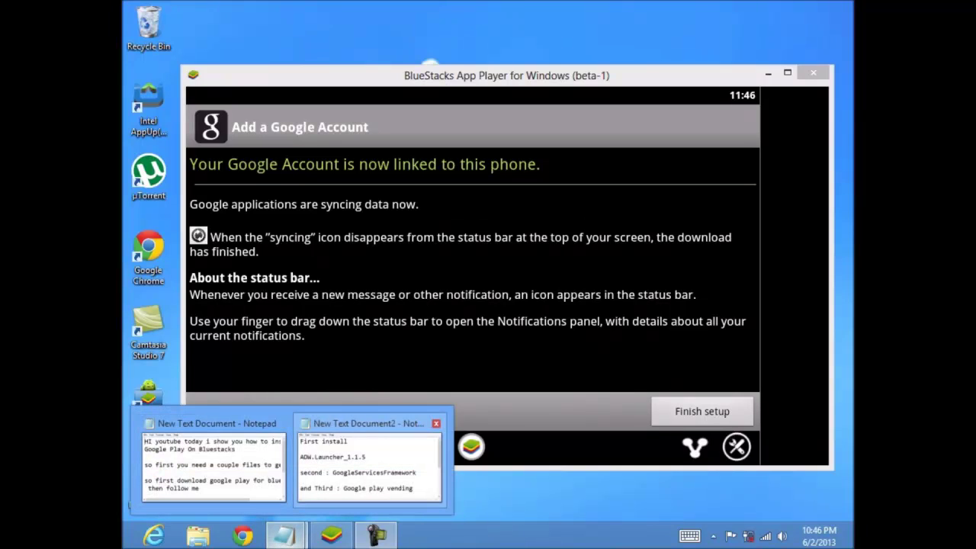
{"action": "left_click", "coordinate": [214, 461]}
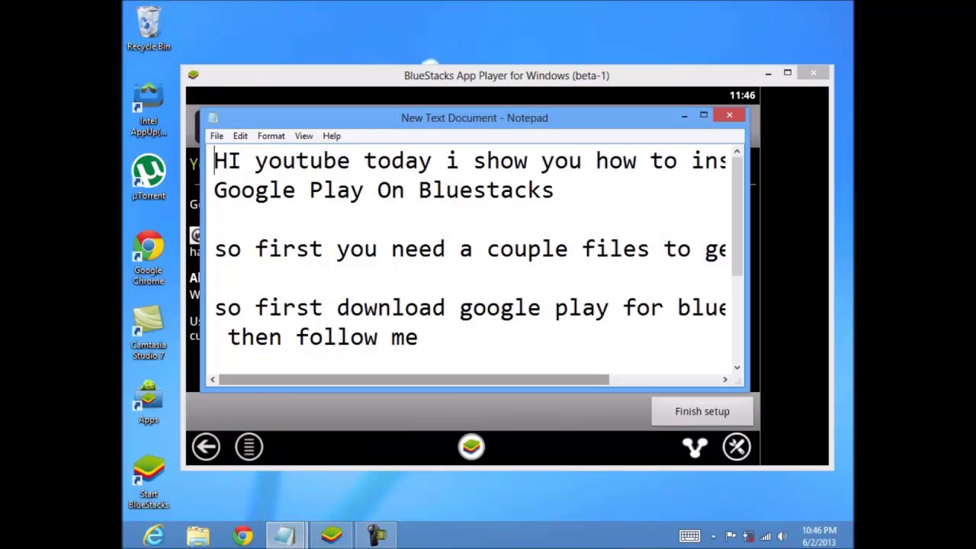
{"action": "scroll", "coordinate": [472, 259], "scroll_direction": "down", "scroll_amount": 2}
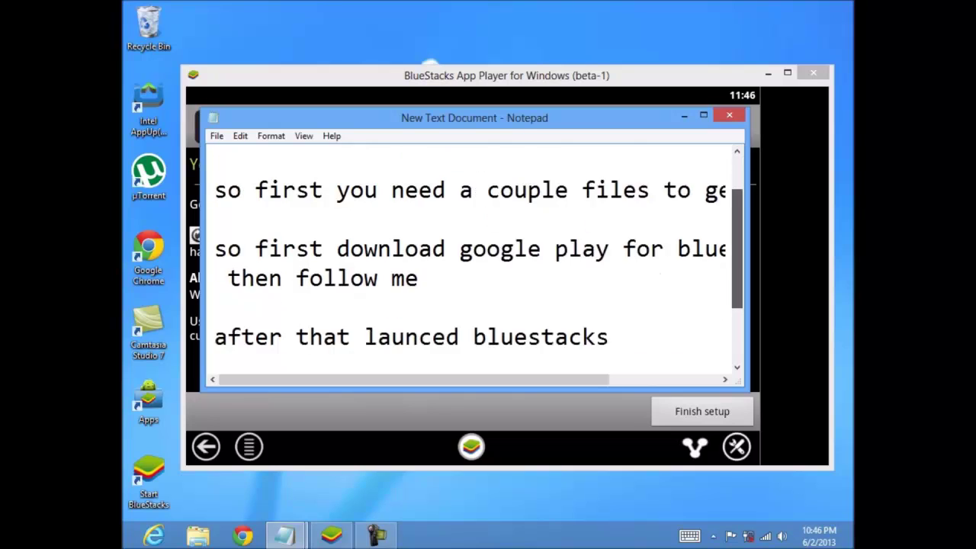
{"action": "scroll", "coordinate": [473, 259], "scroll_direction": "up", "scroll_amount": 3}
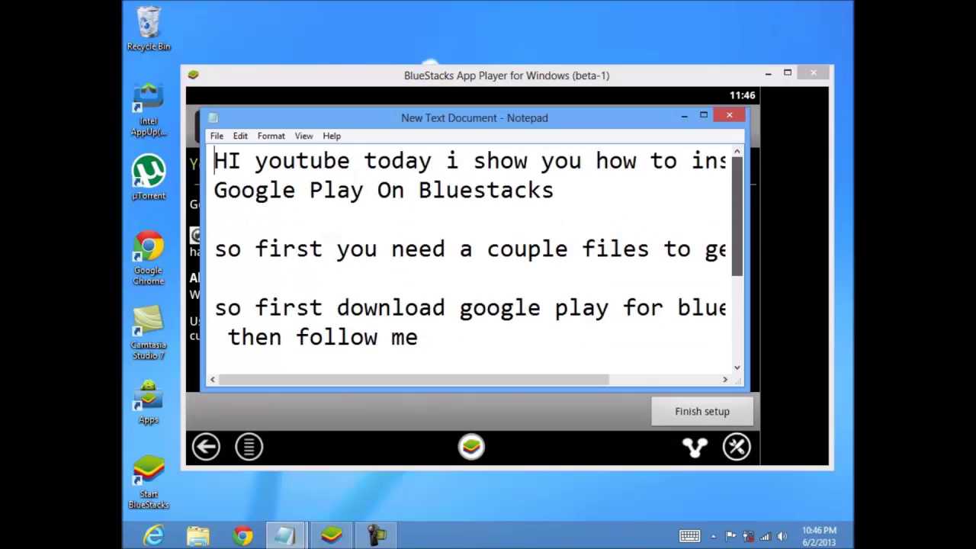
{"action": "scroll", "coordinate": [472, 259], "scroll_direction": "down", "scroll_amount": 2}
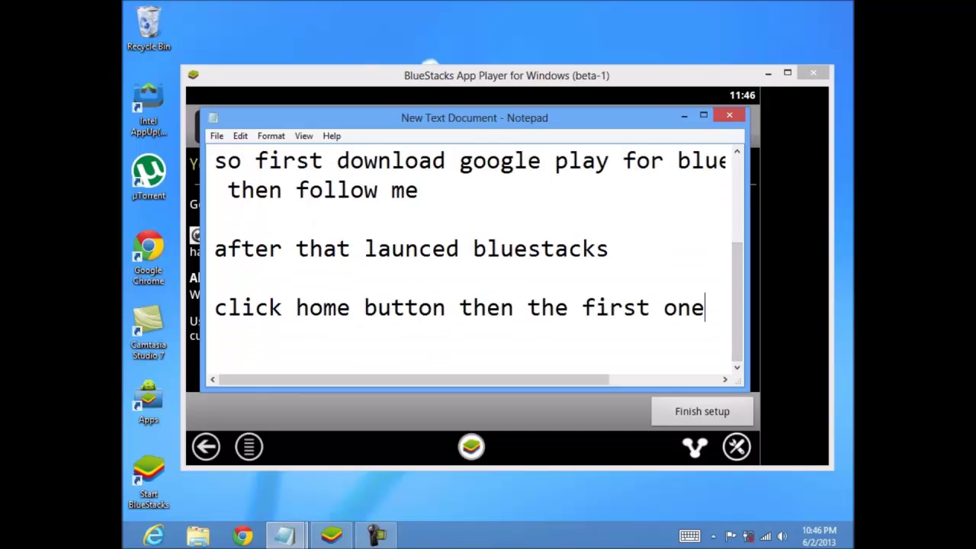
{"action": "key", "text": "Return"}
{"action": "key", "text": "Return"}
{"action": "type", "text": "now"}
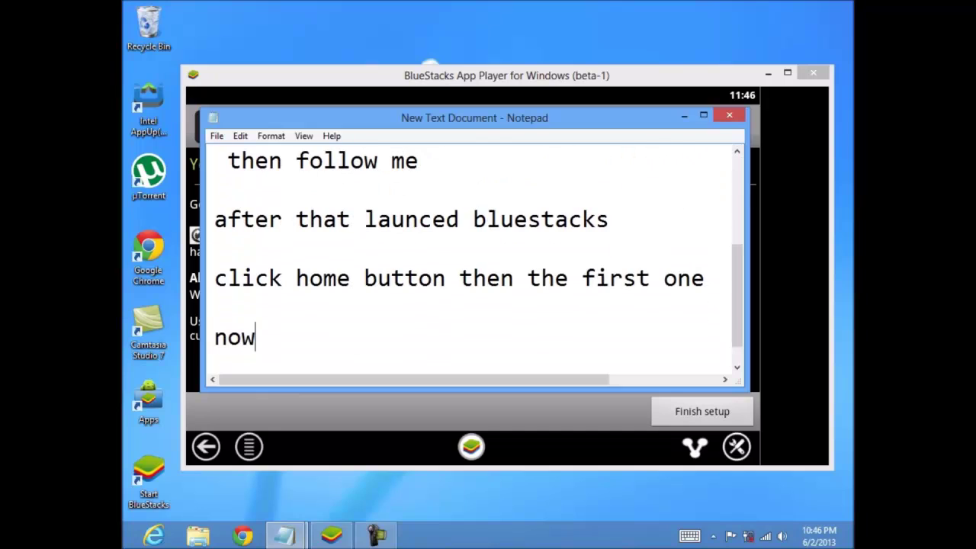
{"action": "type", "text": " that its "}
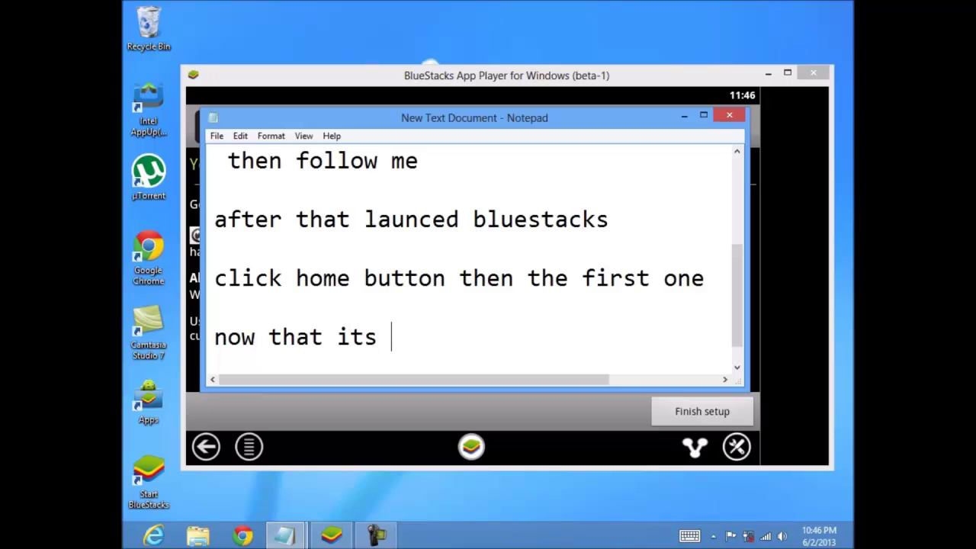
{"action": "type", "text": "linked"}
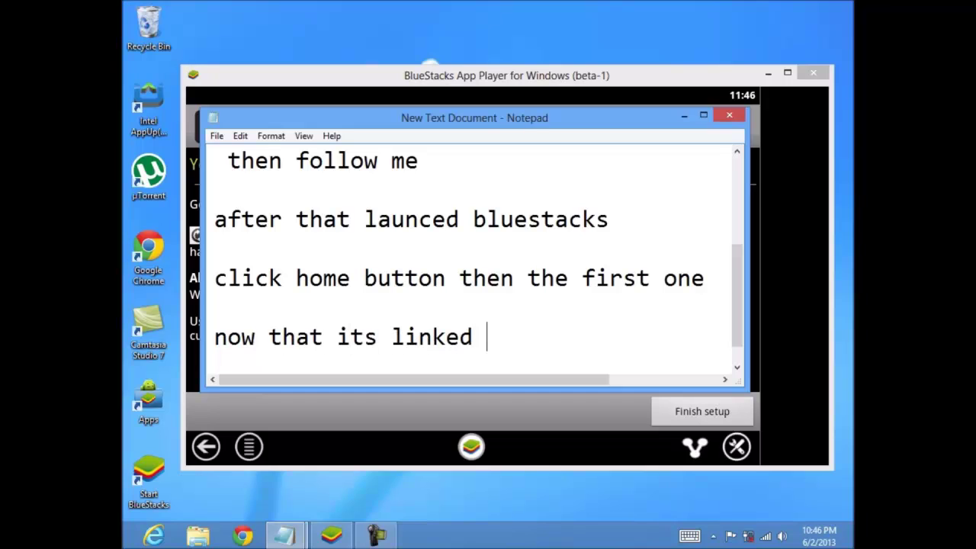
{"action": "type", "text": " lets ope"}
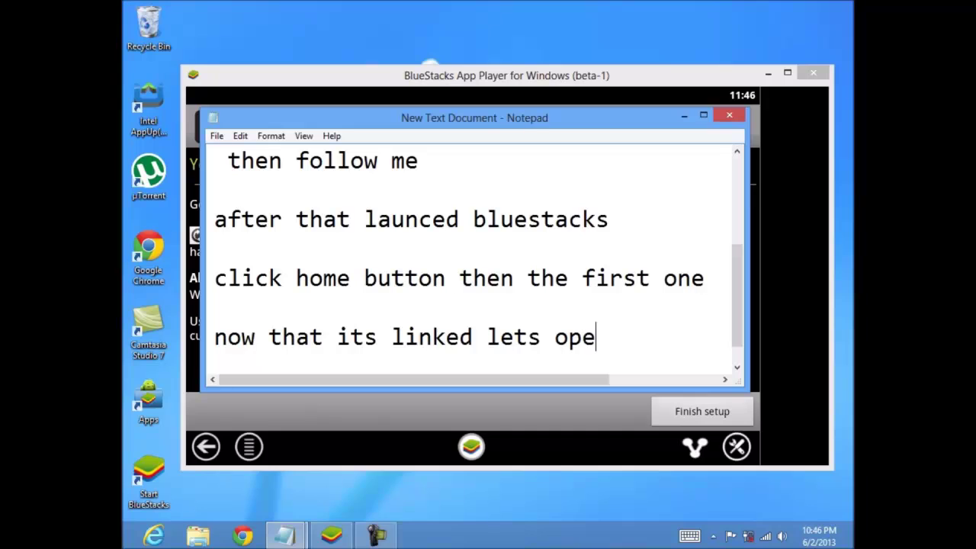
{"action": "type", "text": "n google play"}
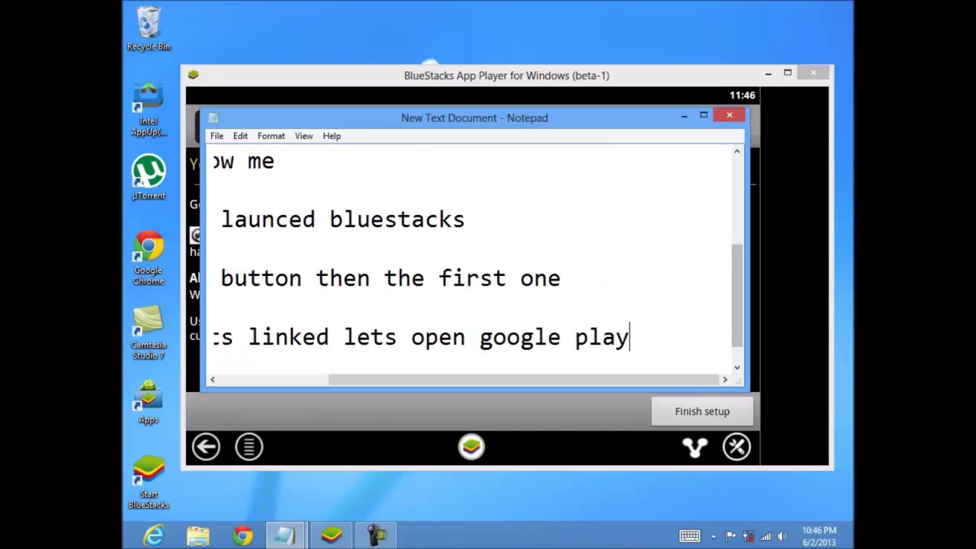
{"action": "left_click", "coordinate": [684, 116]}
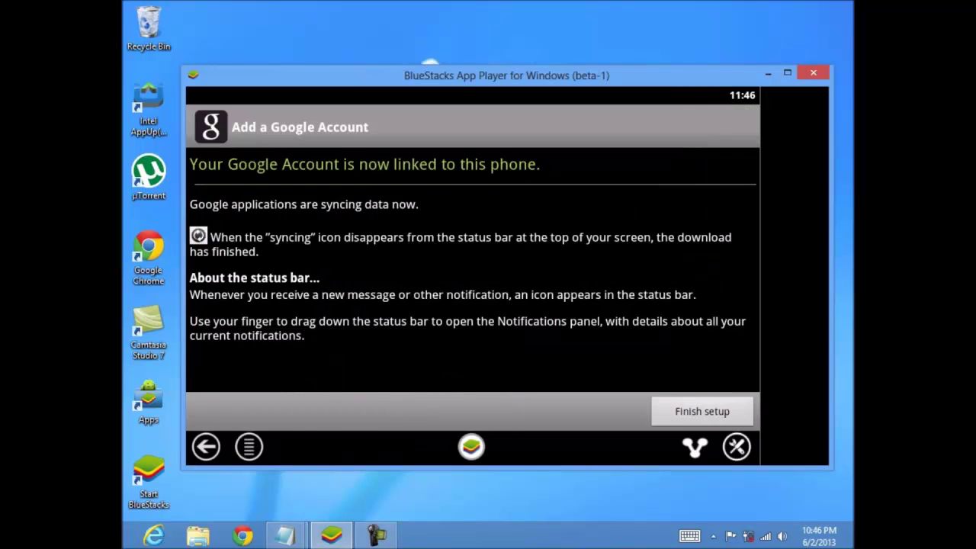
Finish the Google account setup by allowing the access request, and open the Play Store, accepting its Terms of Service.
{"action": "left_click", "coordinate": [702, 411]}
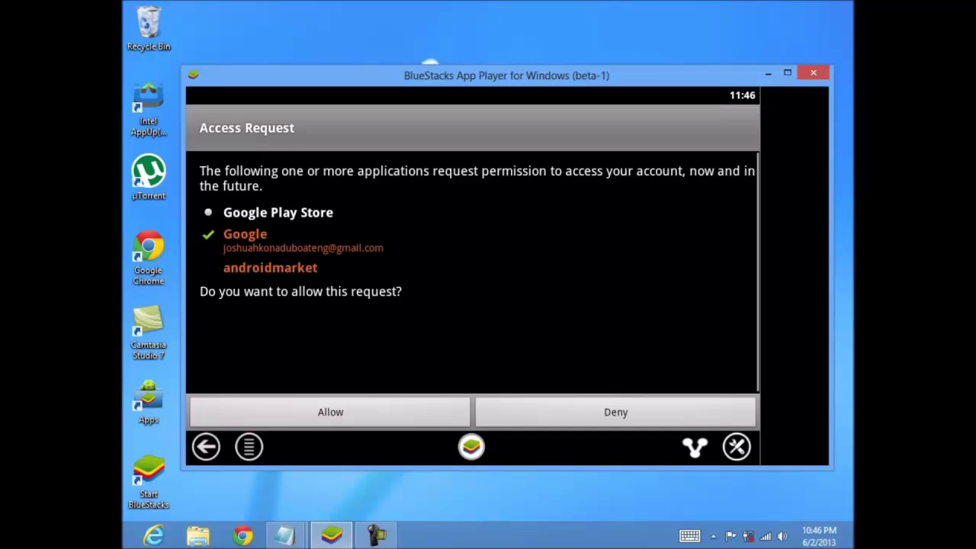
{"action": "left_click", "coordinate": [330, 412]}
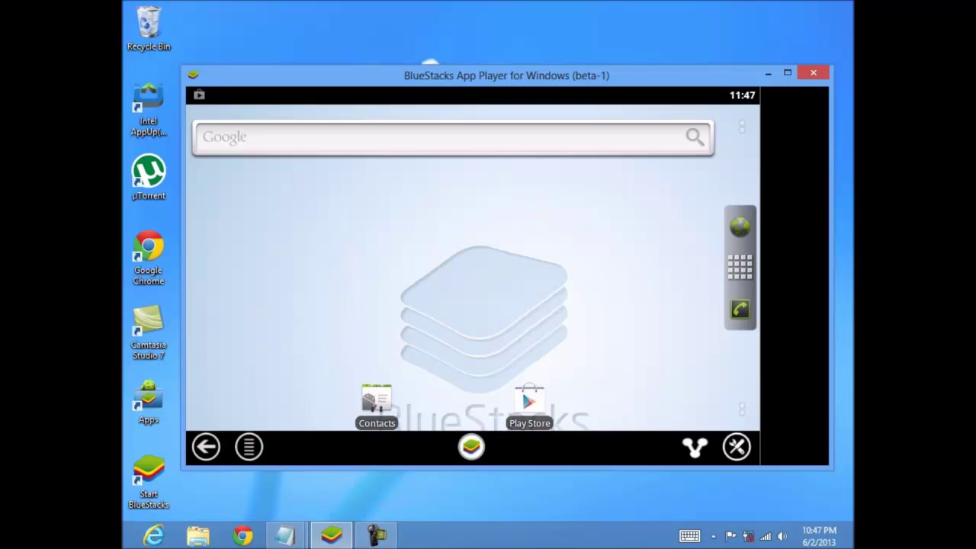
{"action": "left_click", "coordinate": [529, 401]}
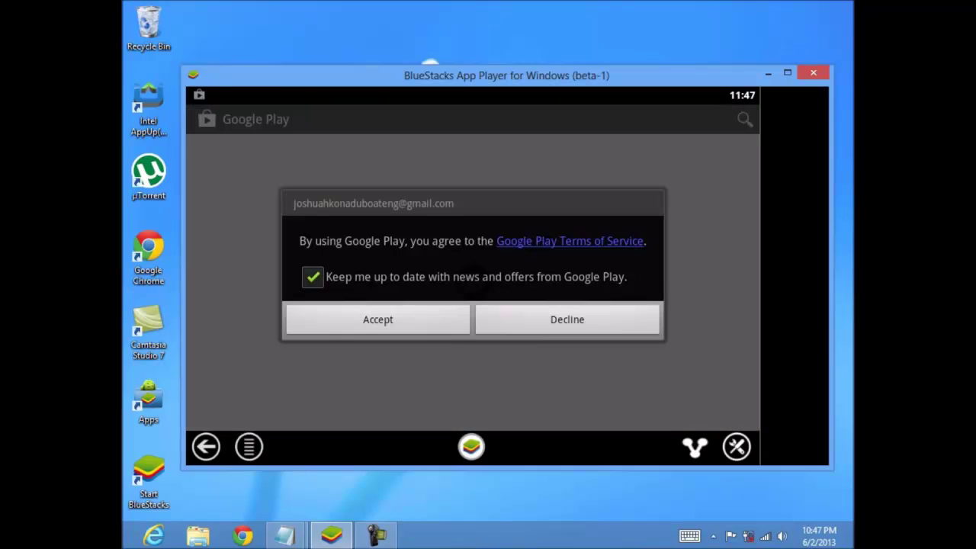
{"action": "left_click", "coordinate": [378, 320]}
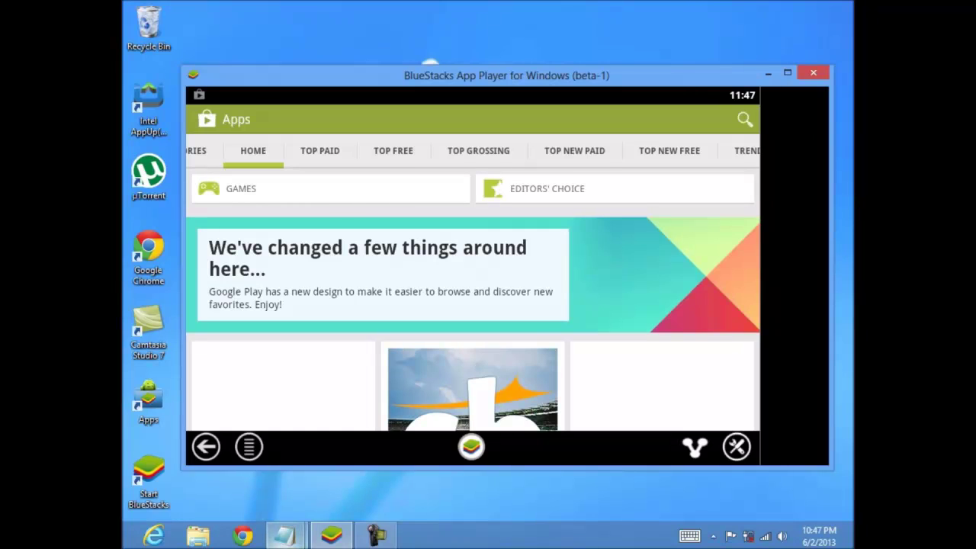
Start a new line in the New Text Document note, after a blank line, reading "i had an error but for you if you follow it well".
{"action": "left_click", "coordinate": [286, 536]}
{"action": "left_click", "coordinate": [213, 465]}
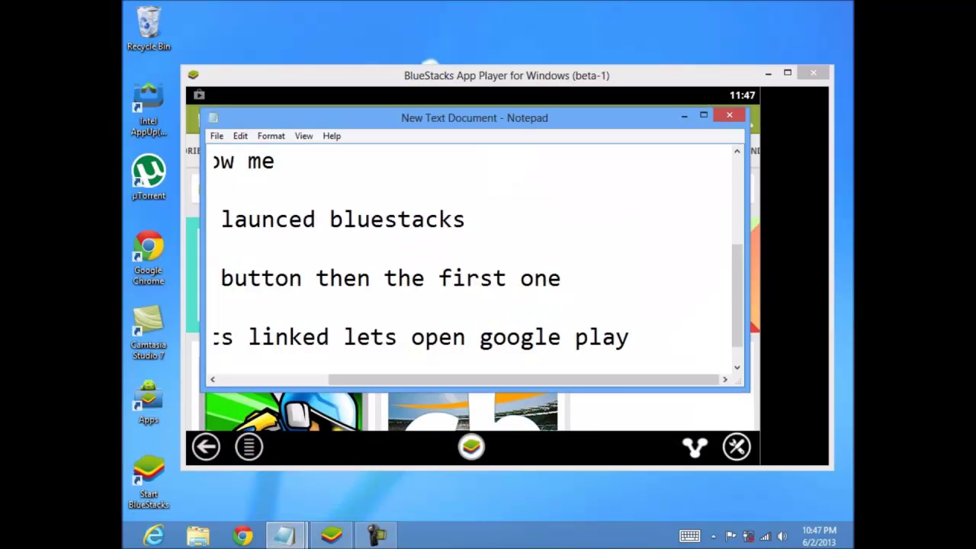
{"action": "key", "text": "Return"}
{"action": "key", "text": "Return"}
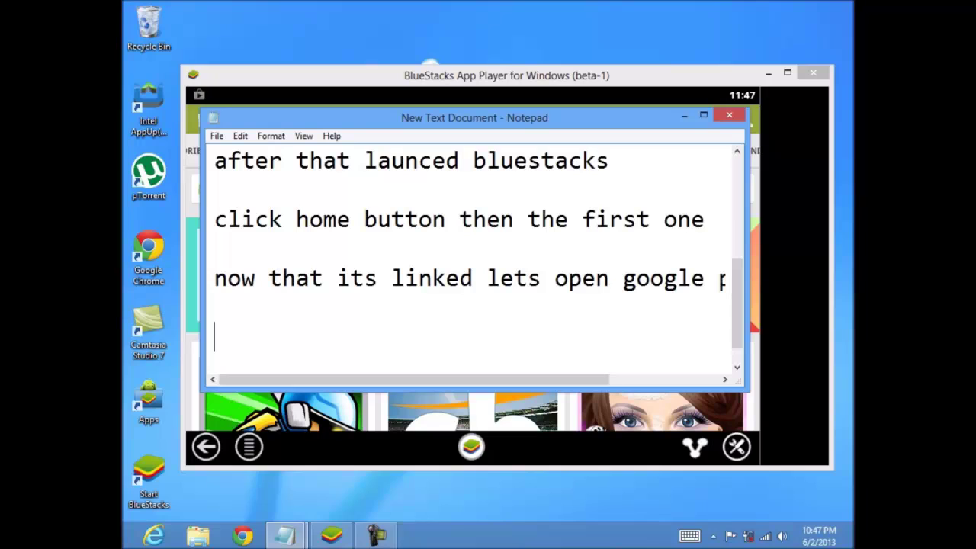
{"action": "type", "text": "i had an"}
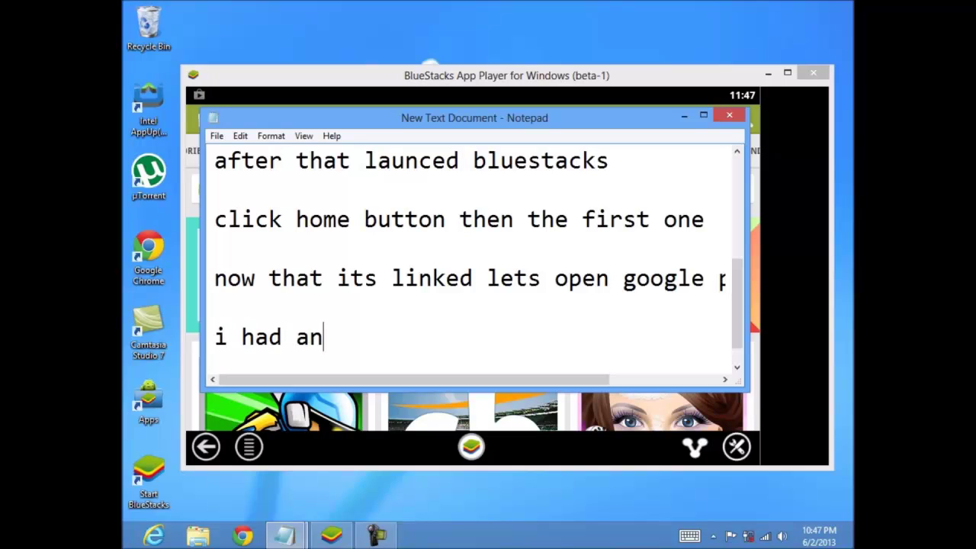
{"action": "type", "text": " error b"}
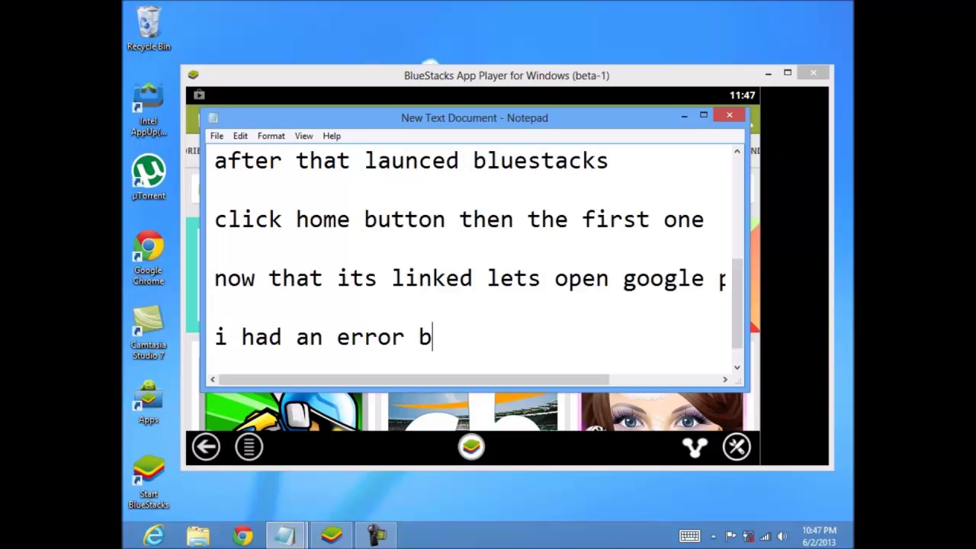
{"action": "type", "text": "ut for yo"}
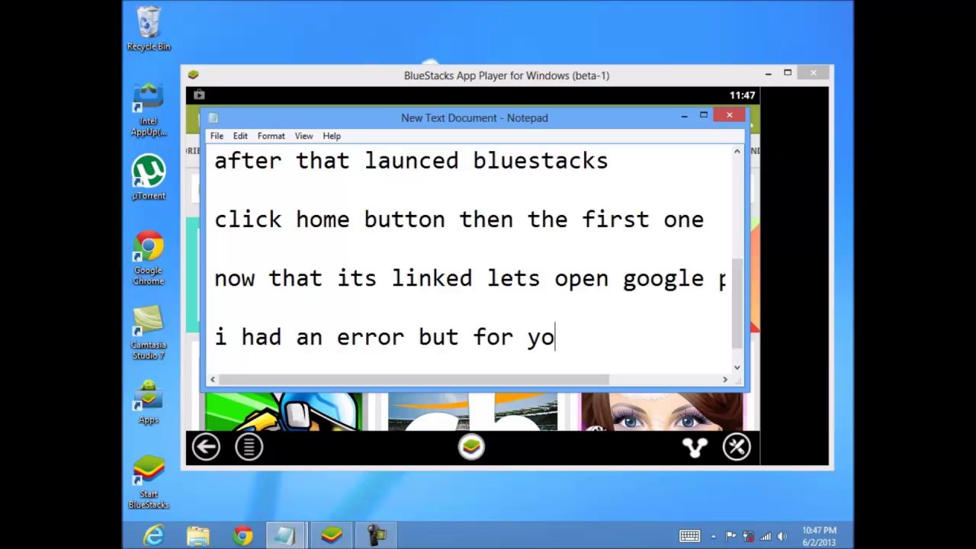
{"action": "type", "text": "u if you f"}
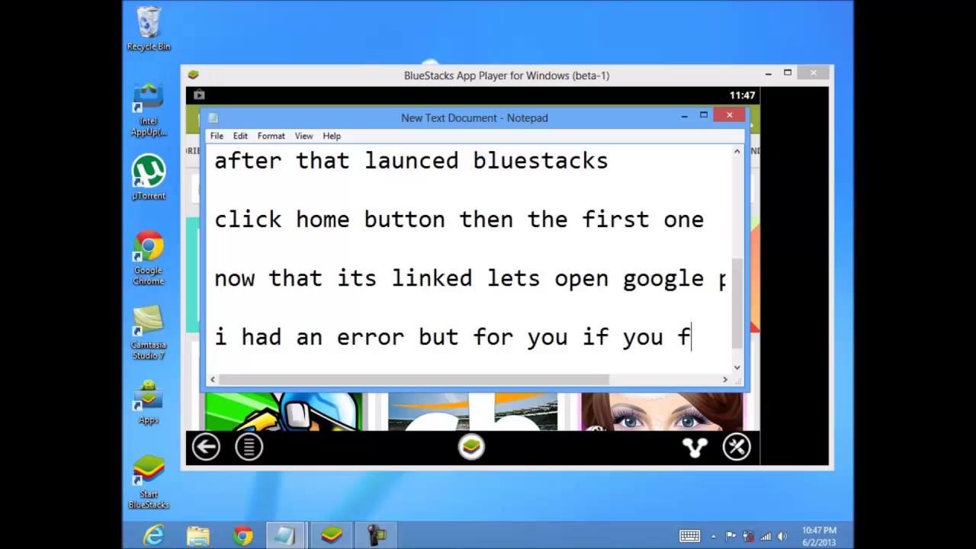
{"action": "type", "text": "ollow it "}
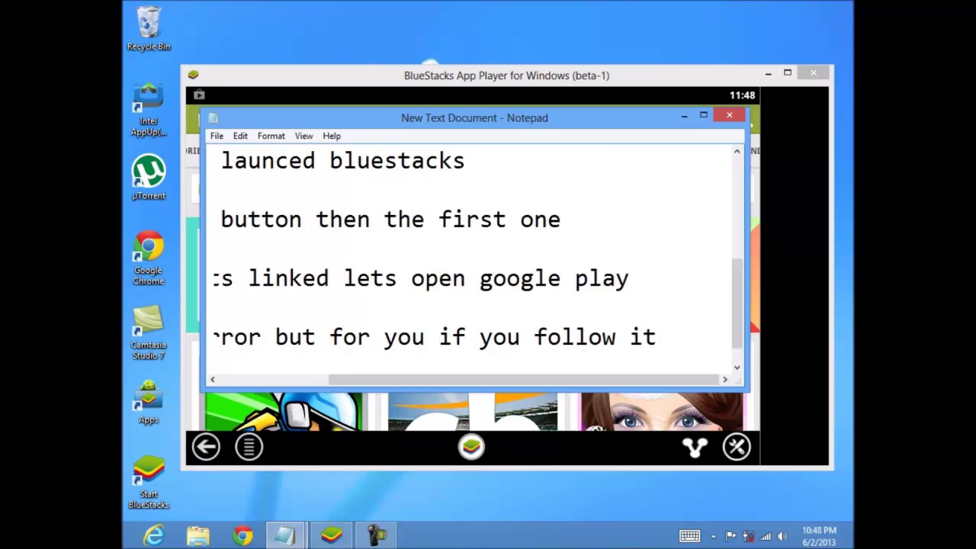
{"action": "type", "text": "well "}
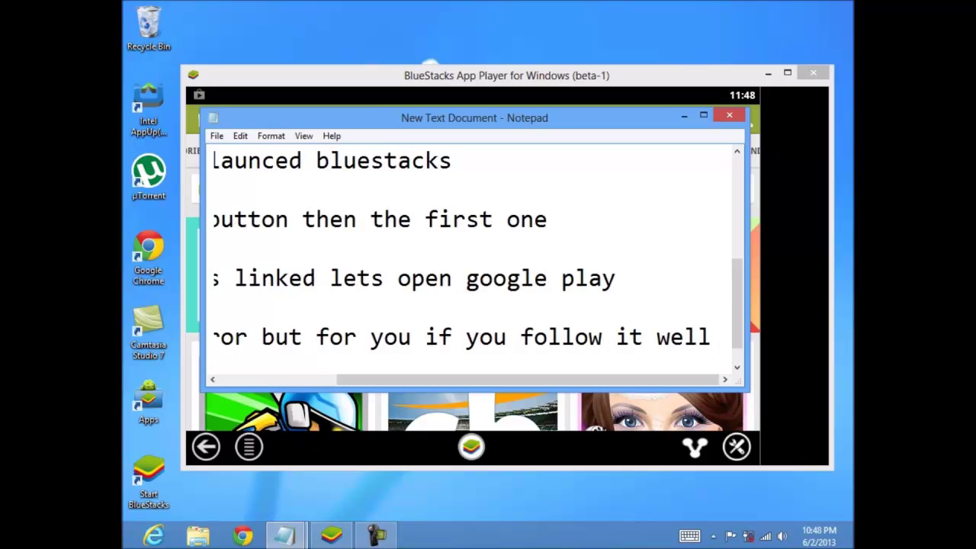
Continue the note's last line with "you get new google play store running on bluestacks" and minimize the note.
{"action": "type", "text": "you get n"}
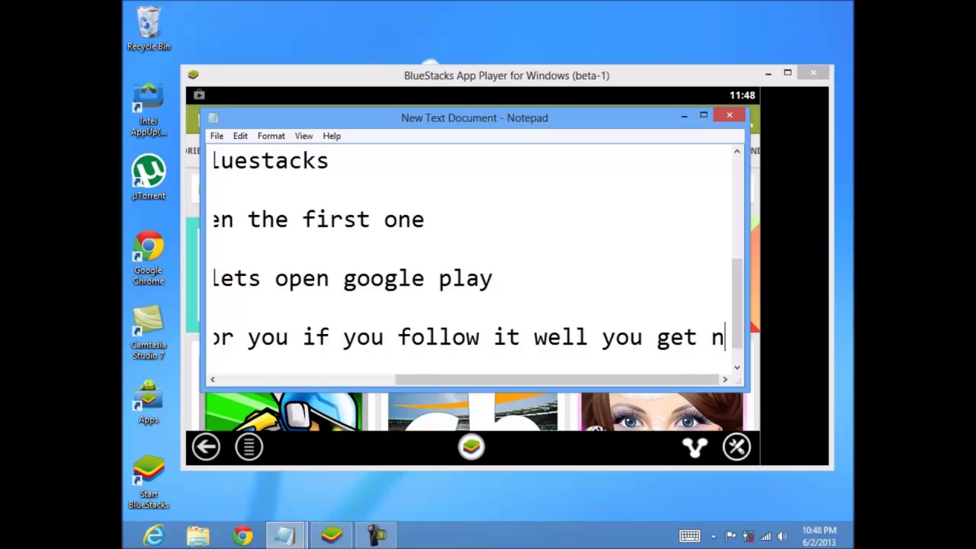
{"action": "type", "text": "ew "}
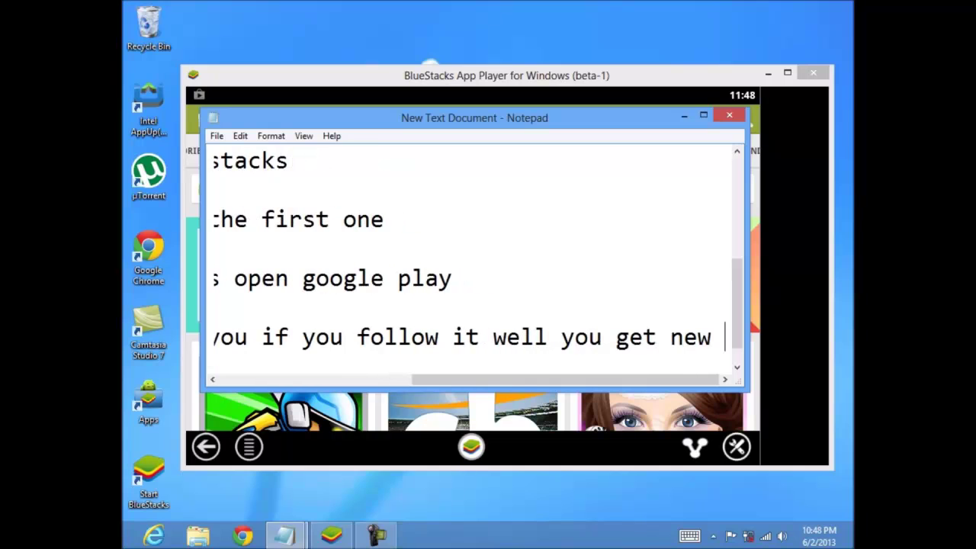
{"action": "type", "text": "googple"}
{"action": "key", "text": "BackSpace"}
{"action": "key", "text": "BackSpace"}
{"action": "key", "text": "BackSpace"}
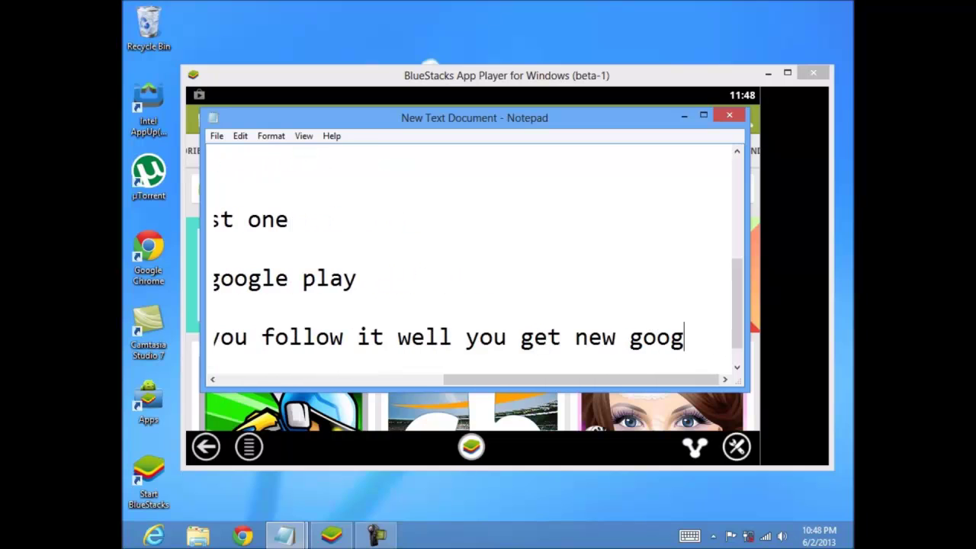
{"action": "type", "text": "le play sto"}
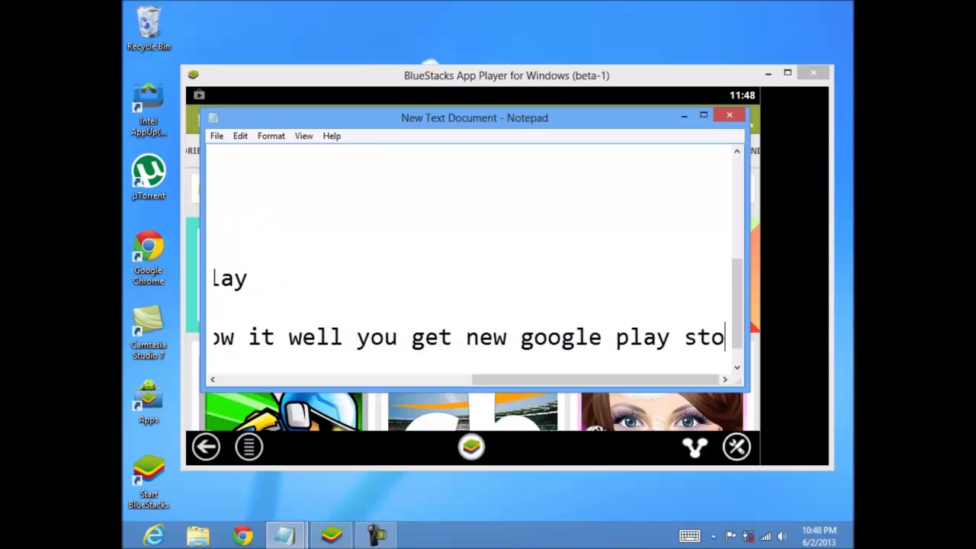
{"action": "type", "text": "re runnin"}
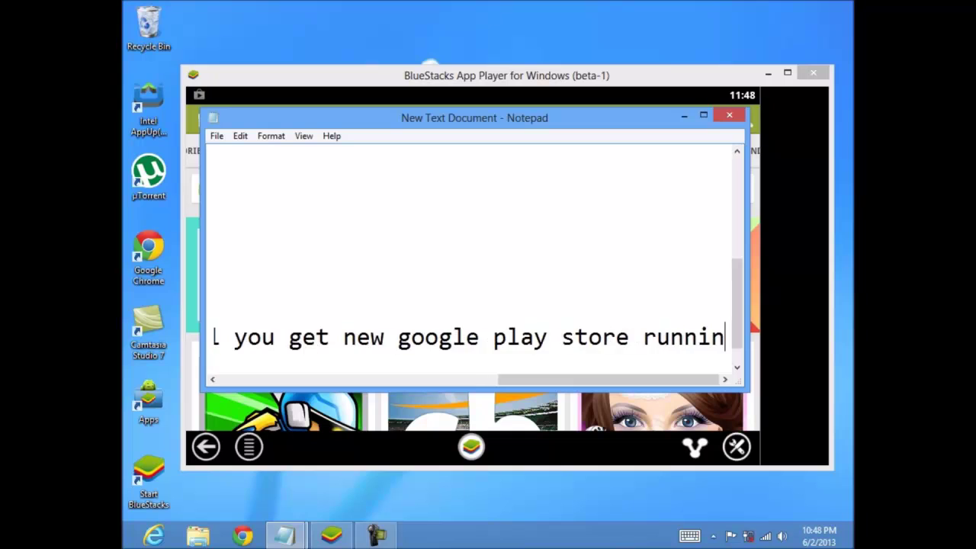
{"action": "type", "text": "g on bluest"}
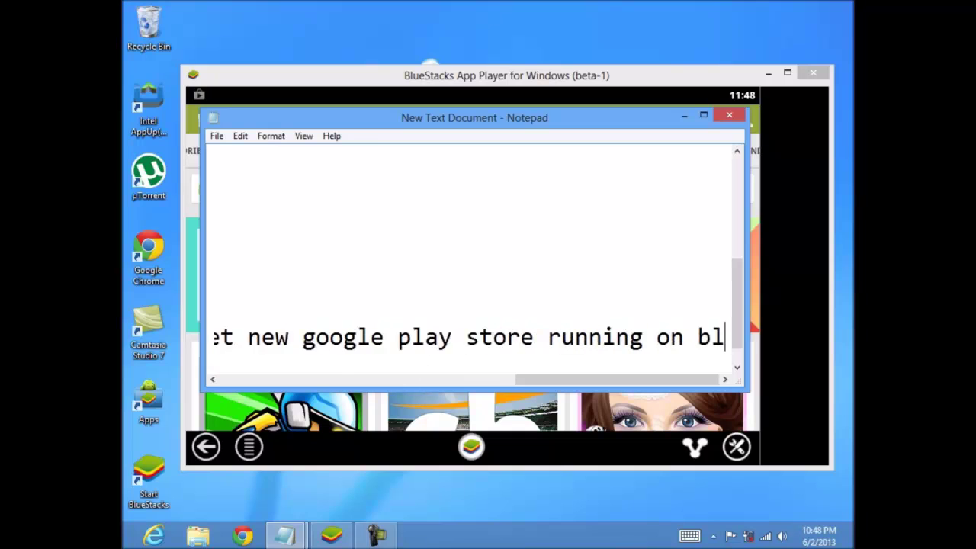
{"action": "type", "text": "acks"}
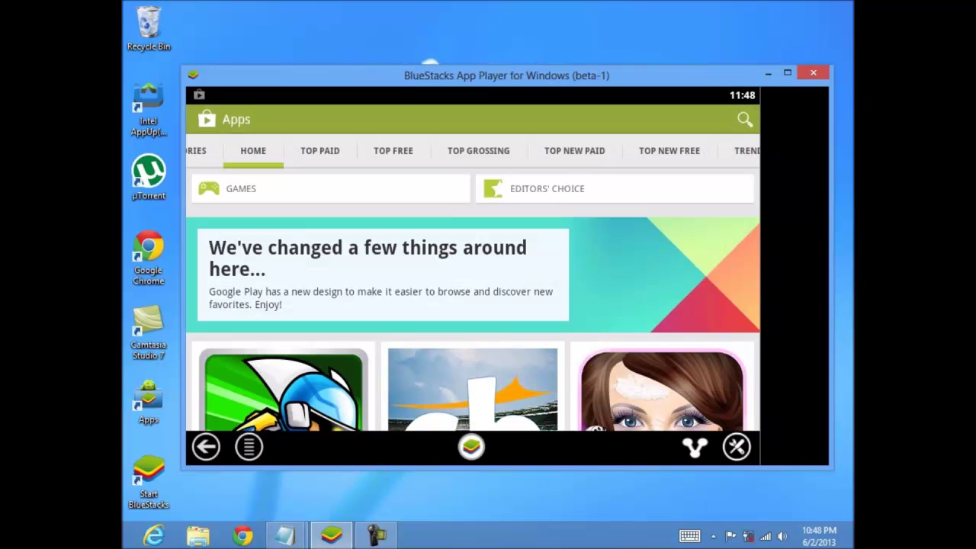
Browse the featured apps on the Play Store home page and show the list of app categories.
{"action": "scroll", "coordinate": [472, 299], "scroll_direction": "down", "scroll_amount": 4}
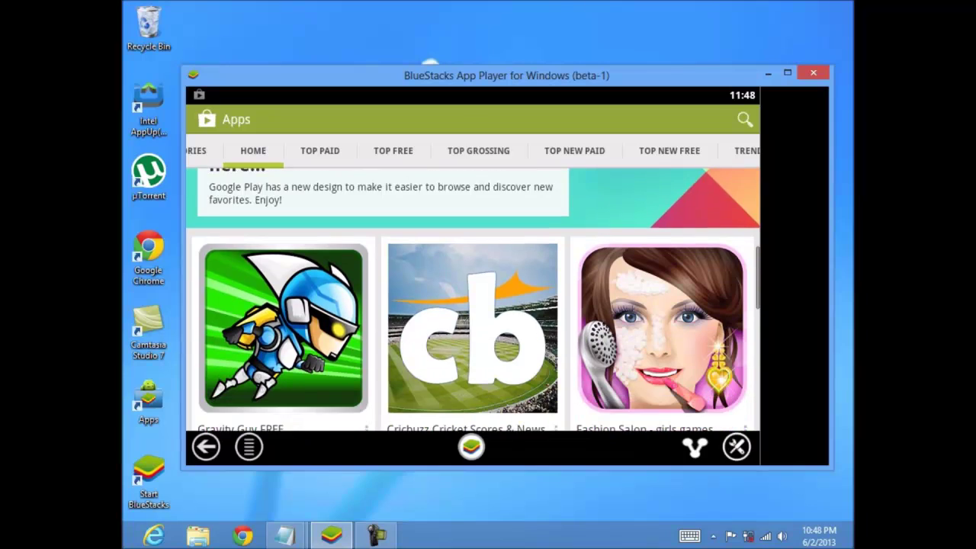
{"action": "scroll", "coordinate": [473, 299], "scroll_direction": "down", "scroll_amount": 5}
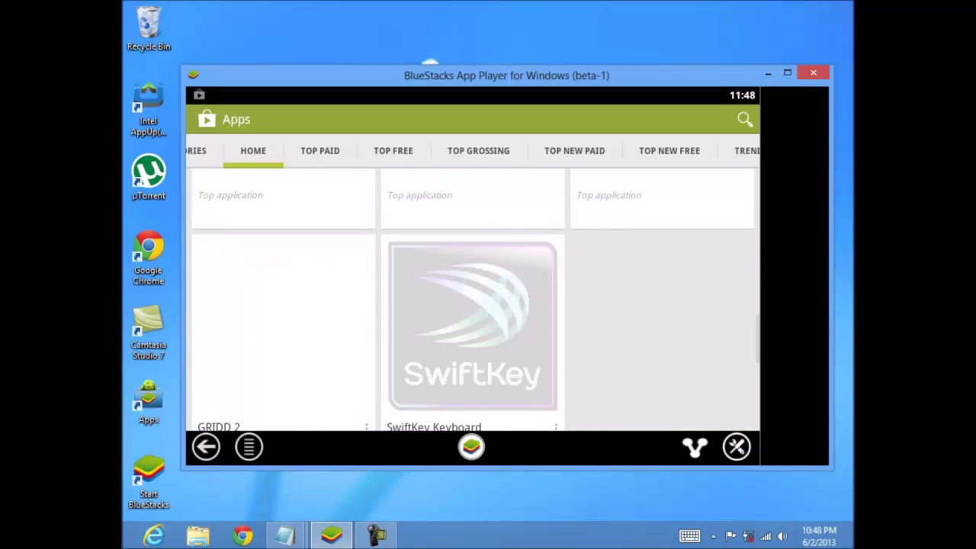
{"action": "scroll", "coordinate": [473, 298], "scroll_direction": "up", "scroll_amount": 2}
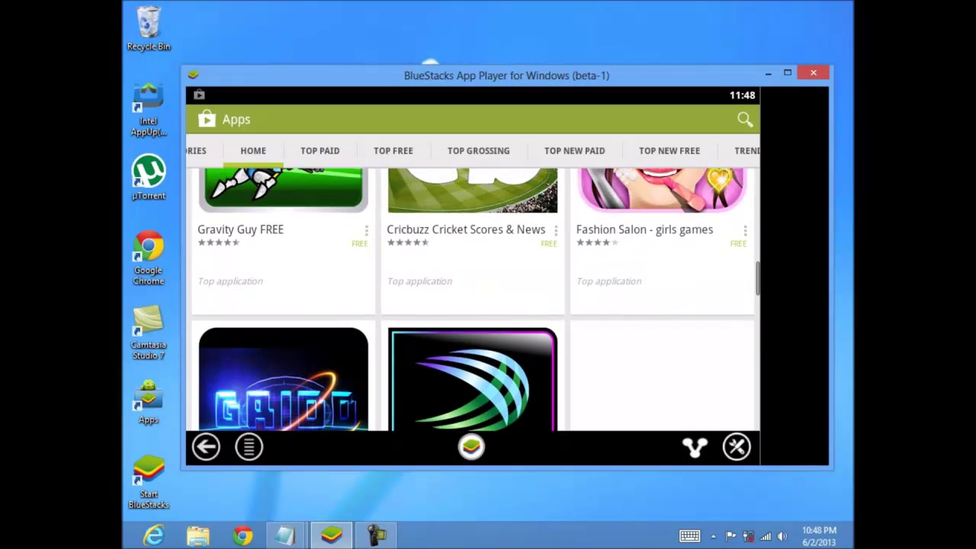
{"action": "scroll", "coordinate": [473, 299], "scroll_direction": "up", "scroll_amount": 3}
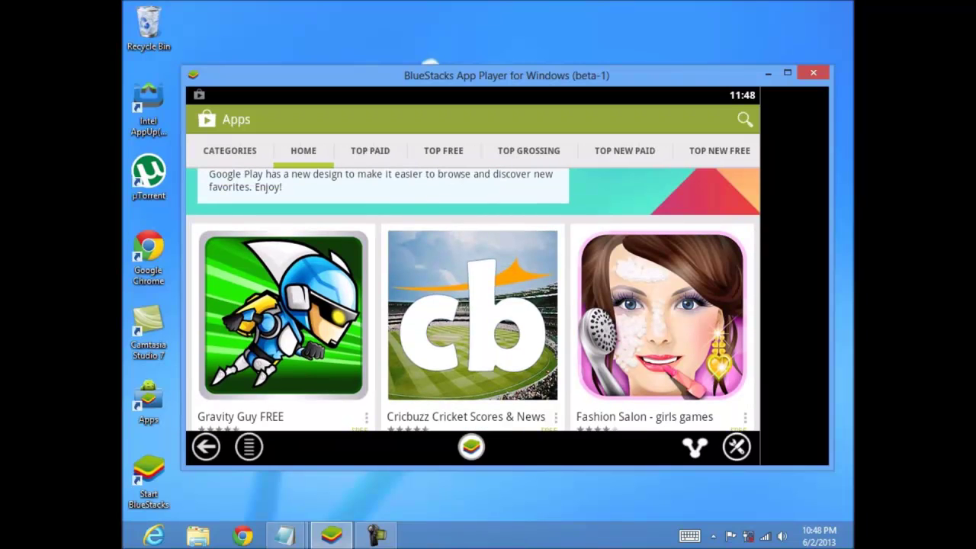
{"action": "left_click", "coordinate": [210, 151]}
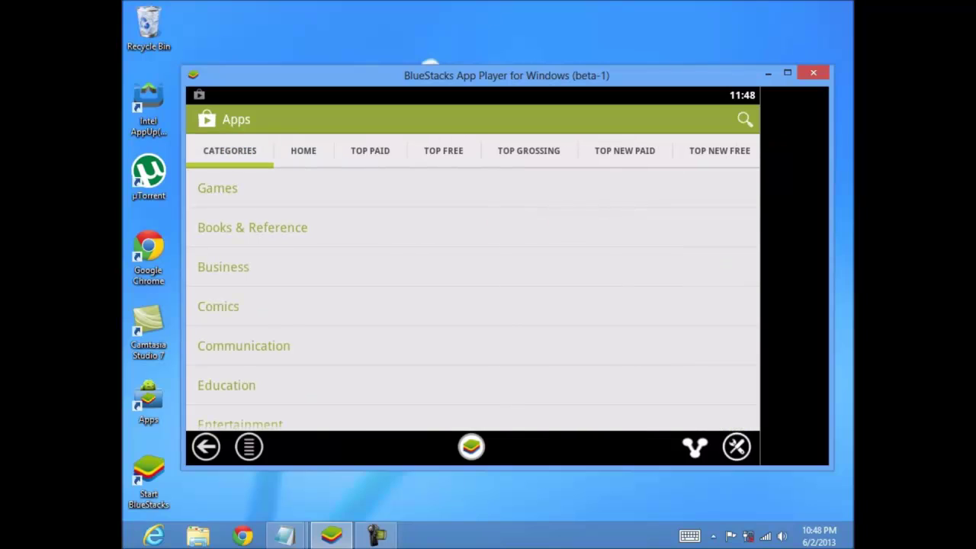
From the Games category, search the Play Store for "subway", view the Subway Surfers page and return to the Games home page.
{"action": "left_click", "coordinate": [217, 188]}
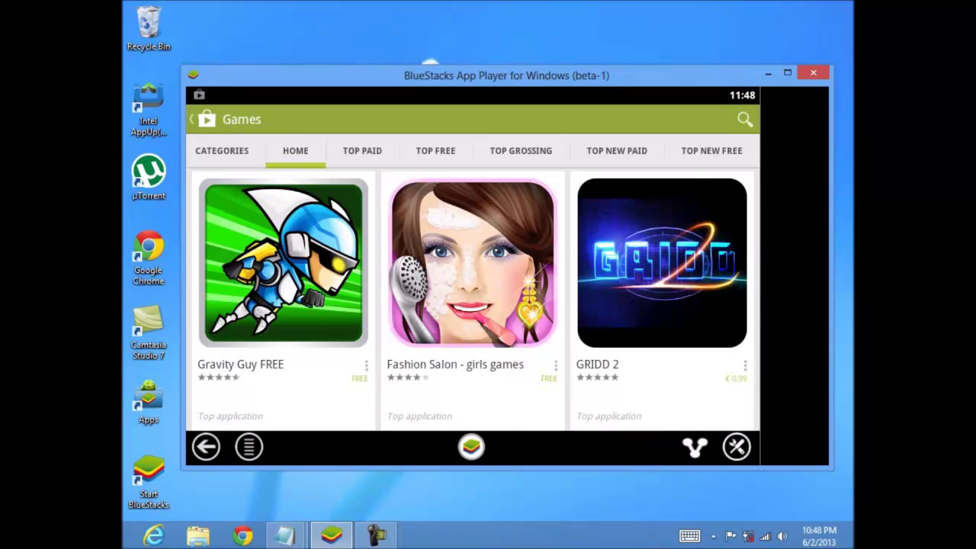
{"action": "left_click", "coordinate": [744, 119]}
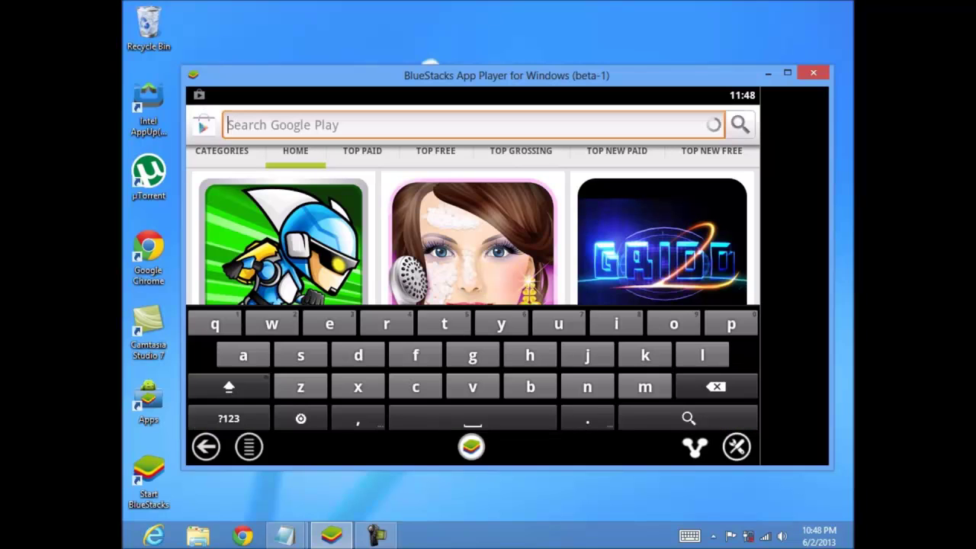
{"action": "type", "text": "sub"}
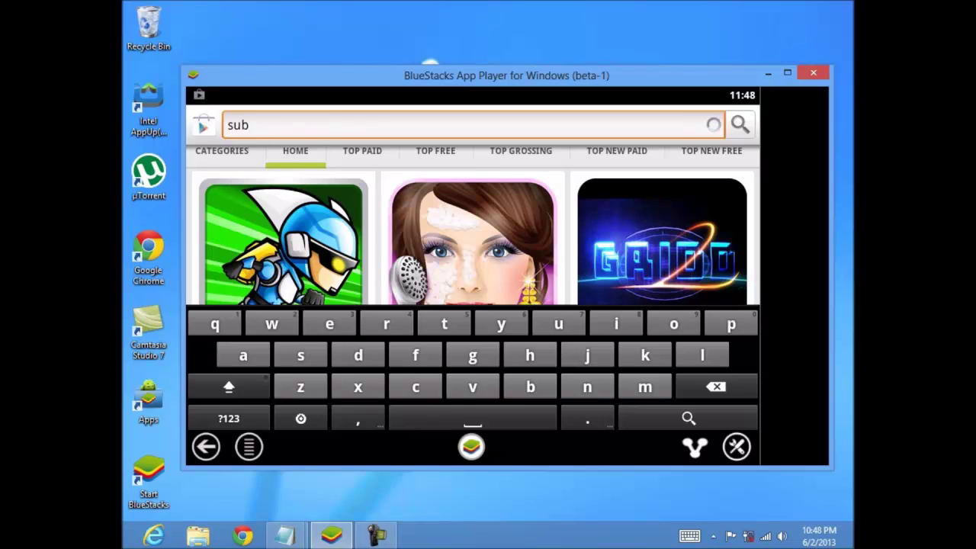
{"action": "type", "text": "way"}
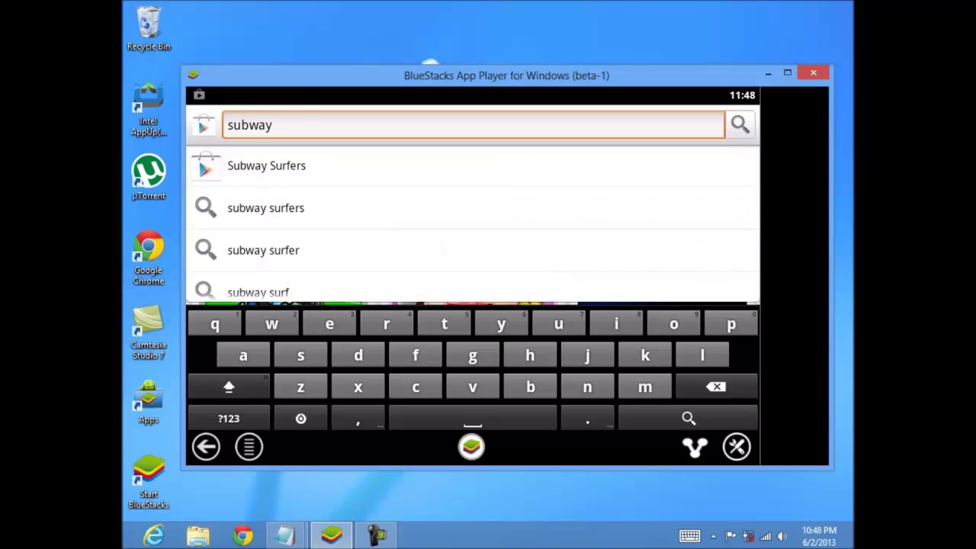
{"action": "left_click", "coordinate": [267, 166]}
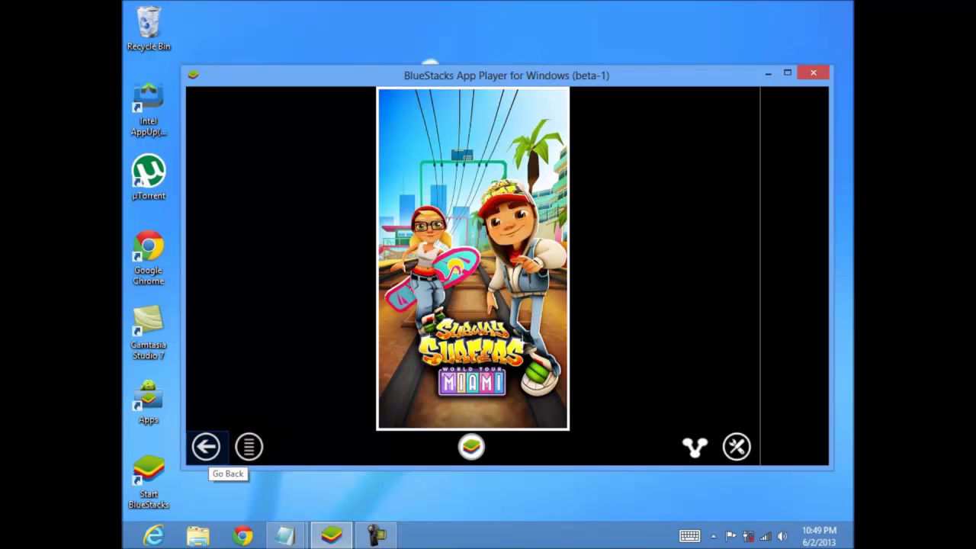
{"action": "left_click", "coordinate": [206, 447]}
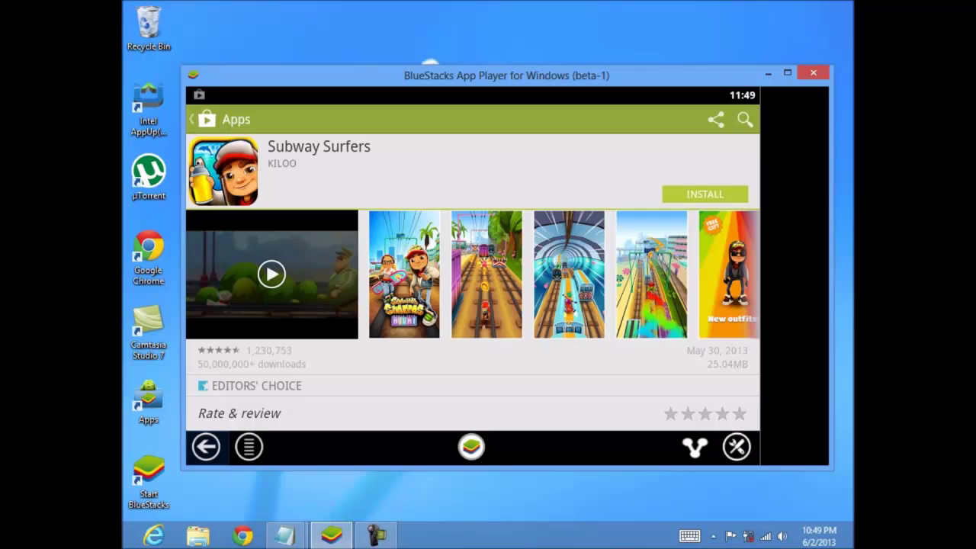
{"action": "left_click", "coordinate": [205, 447]}
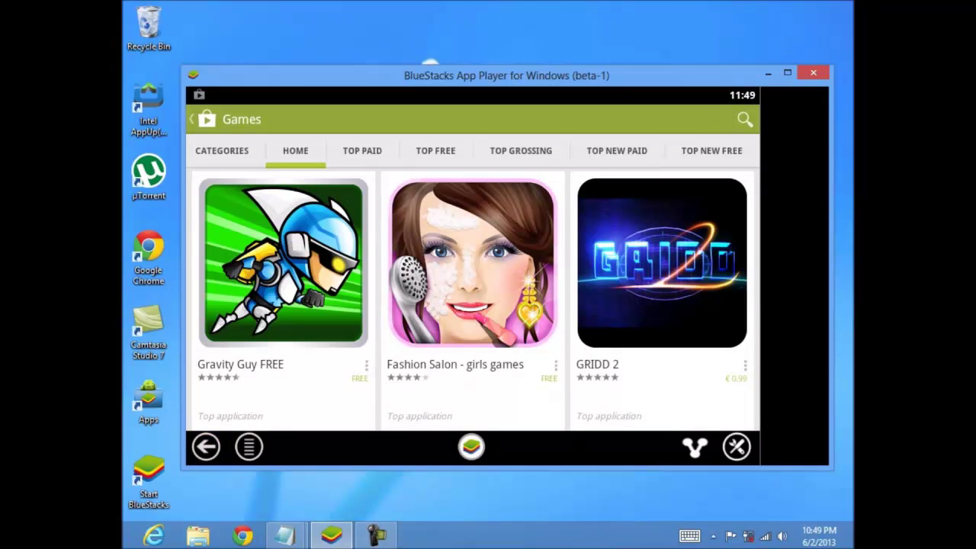
Browse the Top Paid and Top Free game charts and view the Temple Run 2 page down to its description.
{"action": "left_click", "coordinate": [362, 151]}
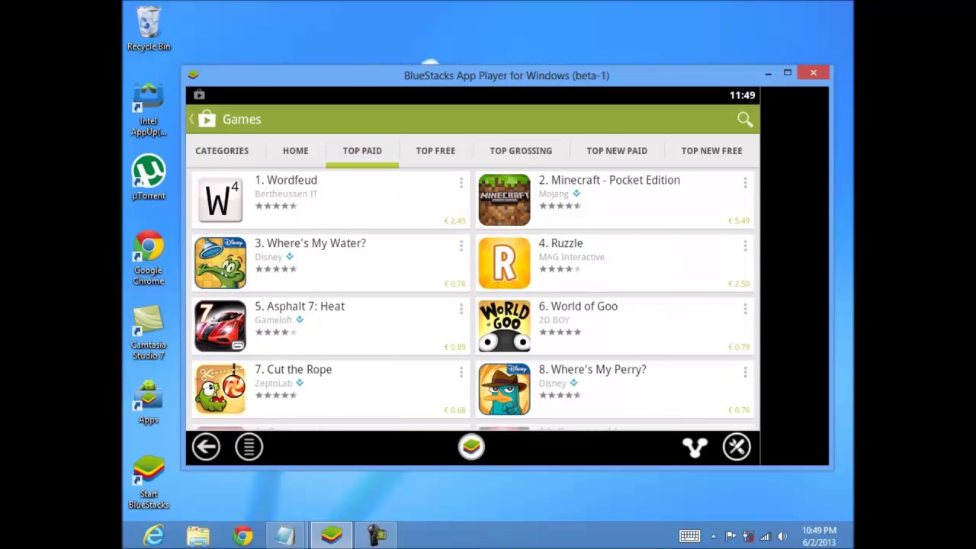
{"action": "left_click", "coordinate": [435, 150]}
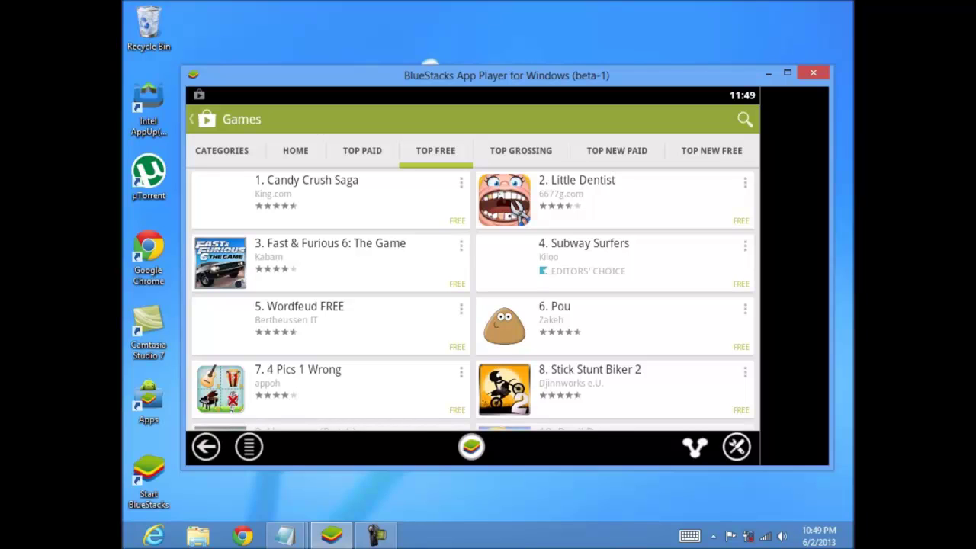
{"action": "scroll", "coordinate": [473, 299], "scroll_direction": "down", "scroll_amount": 2}
{"action": "scroll", "coordinate": [472, 298], "scroll_direction": "up", "scroll_amount": 1}
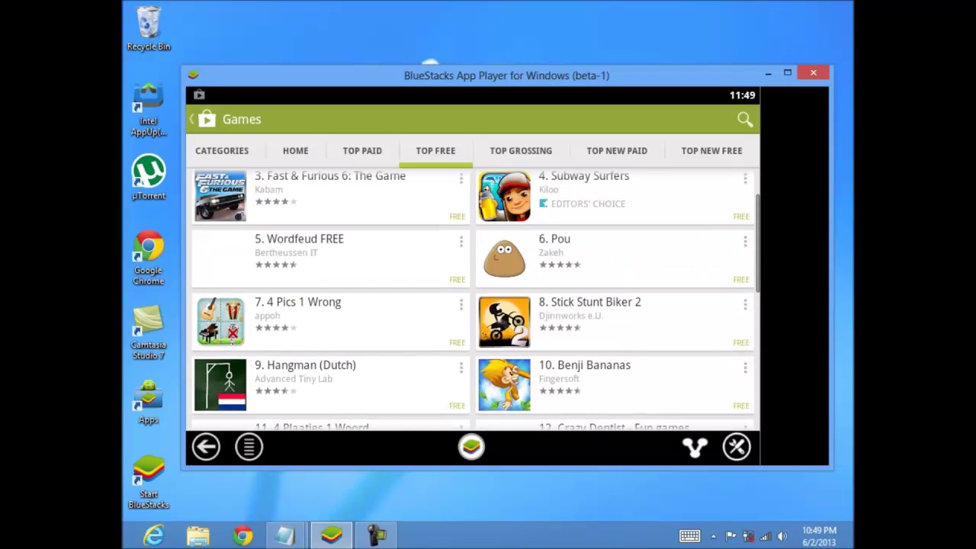
{"action": "scroll", "coordinate": [473, 299], "scroll_direction": "up", "scroll_amount": 2}
{"action": "scroll", "coordinate": [472, 299], "scroll_direction": "down", "scroll_amount": 2}
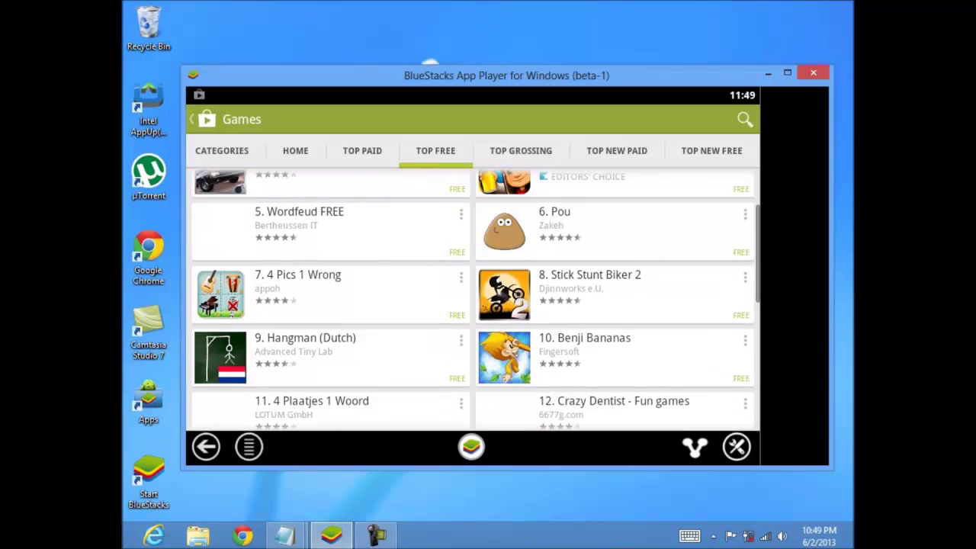
{"action": "scroll", "coordinate": [473, 297], "scroll_direction": "down", "scroll_amount": 3}
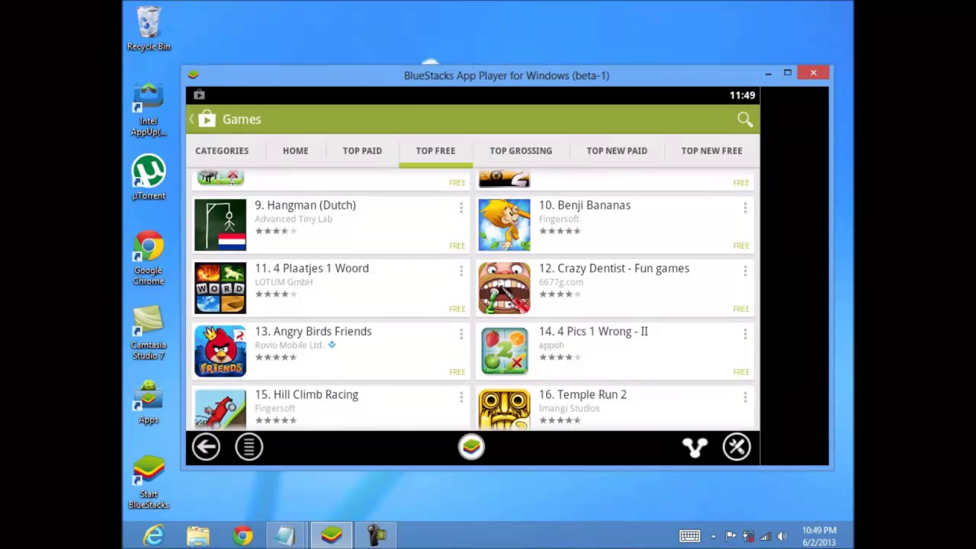
{"action": "scroll", "coordinate": [476, 300], "scroll_direction": "down", "scroll_amount": 2}
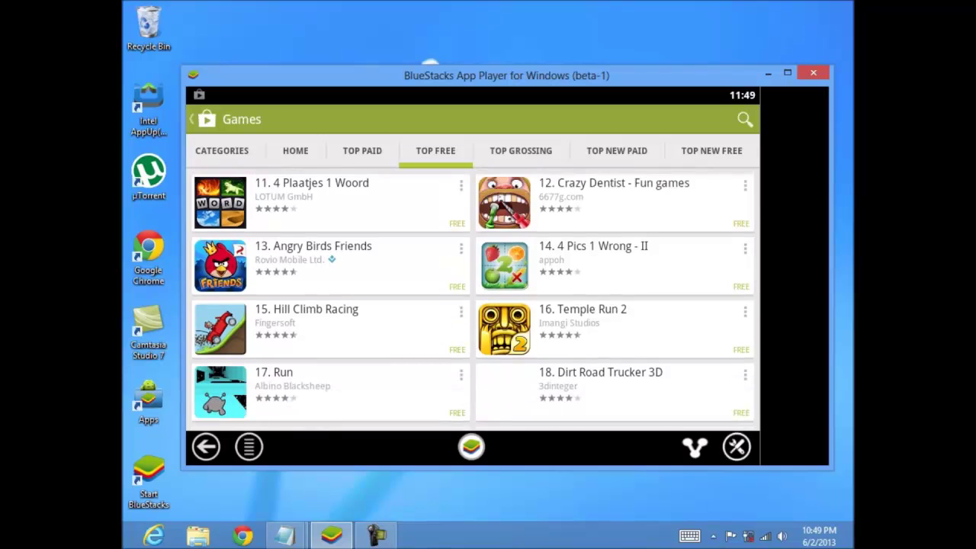
{"action": "left_click", "coordinate": [614, 329]}
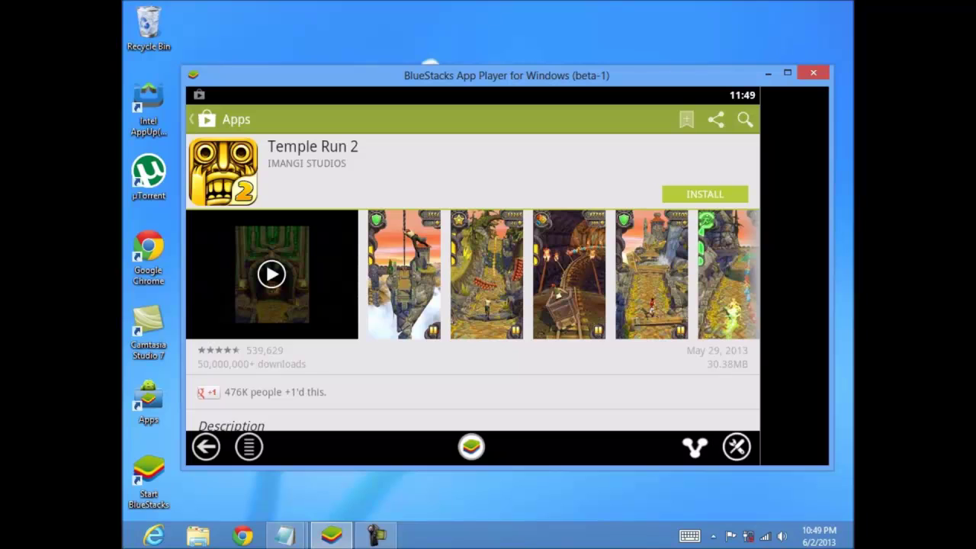
{"action": "scroll", "coordinate": [472, 282], "scroll_direction": "down", "scroll_amount": 5}
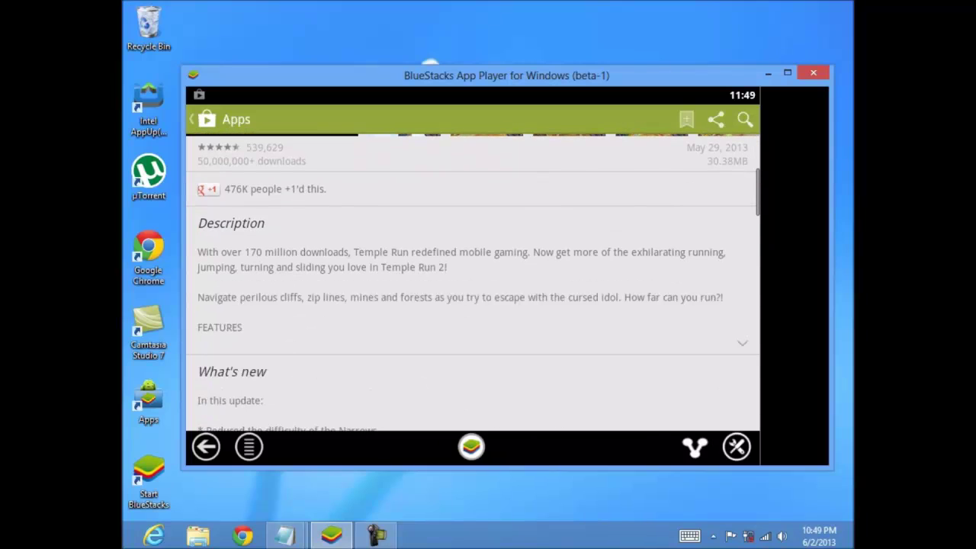
Switch to the New Text Document2 note in Notepad, maximize it and add a block of blank lines after "there is google play :)".
{"action": "left_click", "coordinate": [284, 535]}
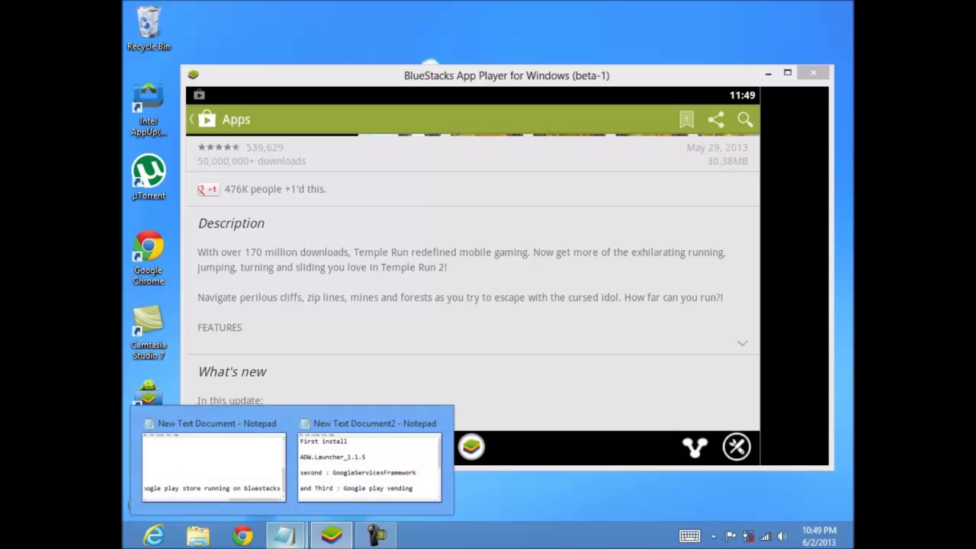
{"action": "left_click", "coordinate": [369, 461]}
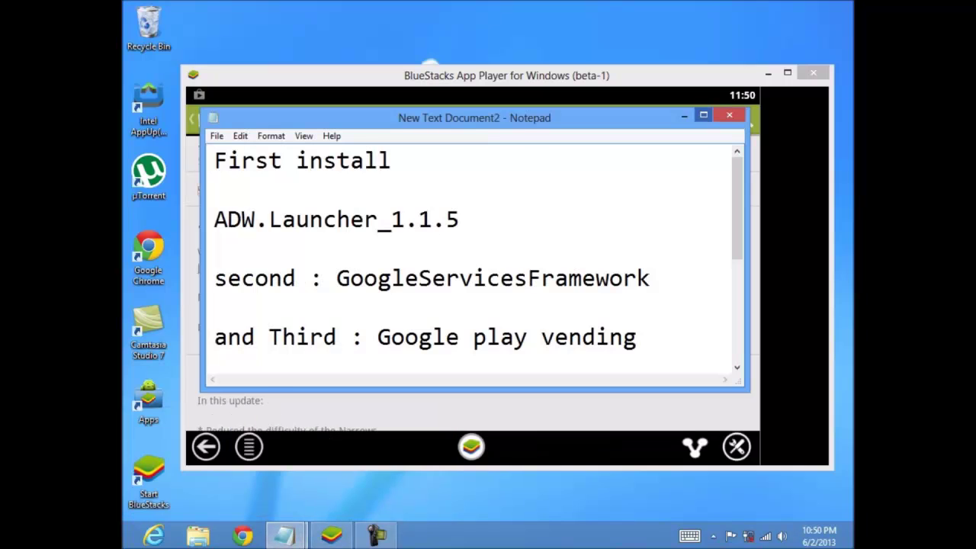
{"action": "left_click", "coordinate": [703, 116]}
{"action": "left_click", "coordinate": [444, 400]}
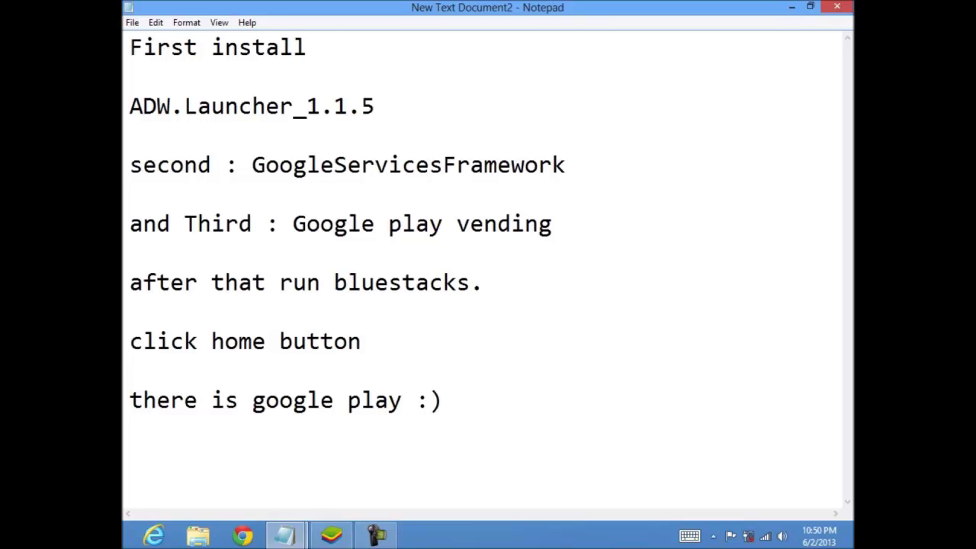
{"action": "key", "text": "Return"}
{"action": "key", "text": "Return"}
{"action": "key", "text": "Return"}
{"action": "key", "text": "Return"}
{"action": "key", "text": "Return"}
{"action": "key", "text": "Return"}
{"action": "key", "text": "Return"}
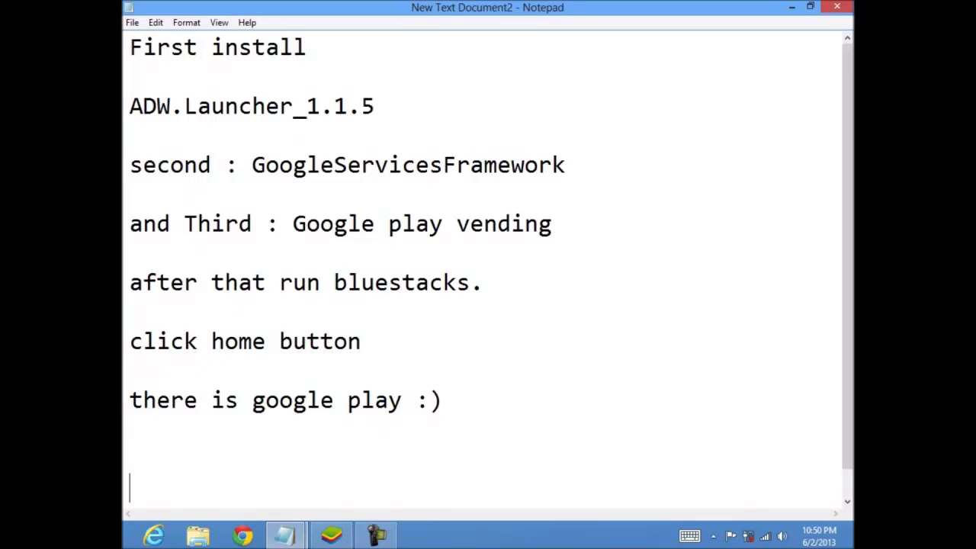
{"action": "key", "text": "Return"}
{"action": "key", "text": "Return"}
{"action": "key", "text": "Return"}
{"action": "key", "text": "Return"}
{"action": "key", "text": "Return"}
{"action": "key", "text": "Return"}
{"action": "key", "text": "Return"}
{"action": "key", "text": "Return"}
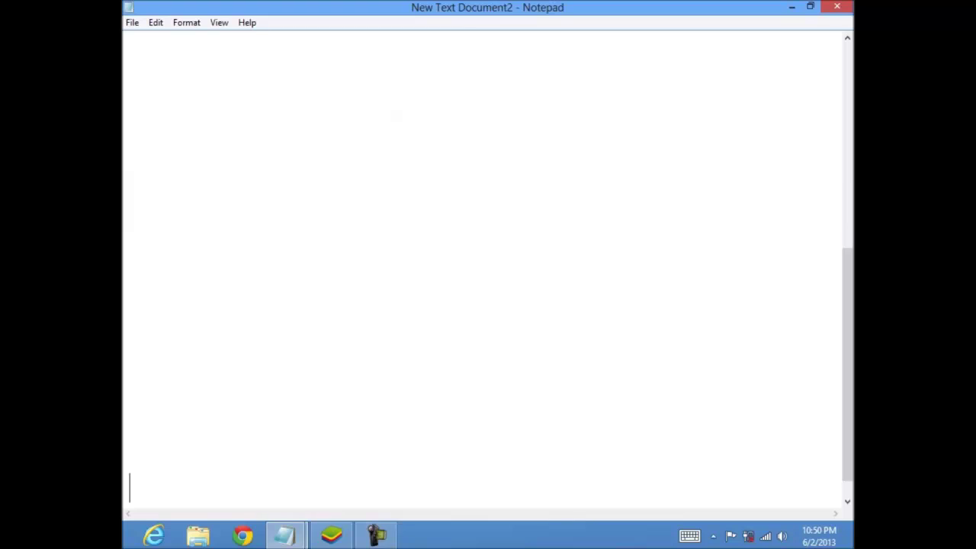
Write "Thanks For watching and i hope it works for you" several lines above the end of the added blank lines.
{"action": "key", "text": "Up"}
{"action": "key", "text": "Up"}
{"action": "key", "text": "Up"}
{"action": "key", "text": "Up"}
{"action": "key", "text": "Up"}
{"action": "key", "text": "Up"}
{"action": "key", "text": "Up"}
{"action": "type", "text": "Thanks "}
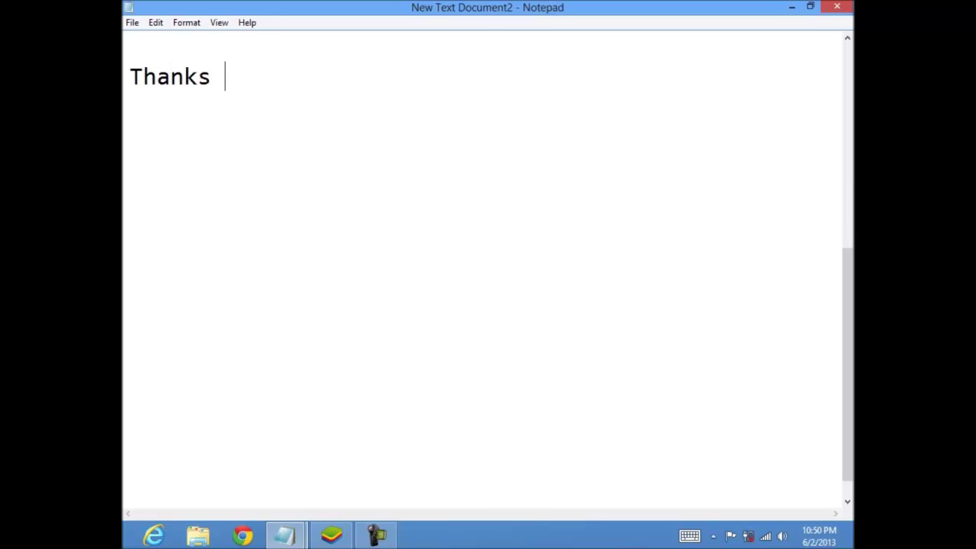
{"action": "type", "text": "For watching "}
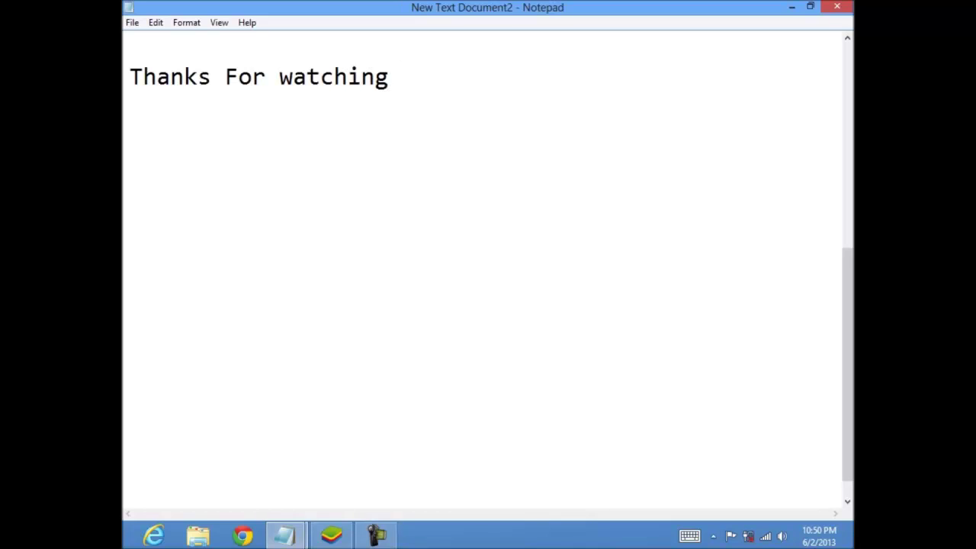
{"action": "type", "text": "and i hope"}
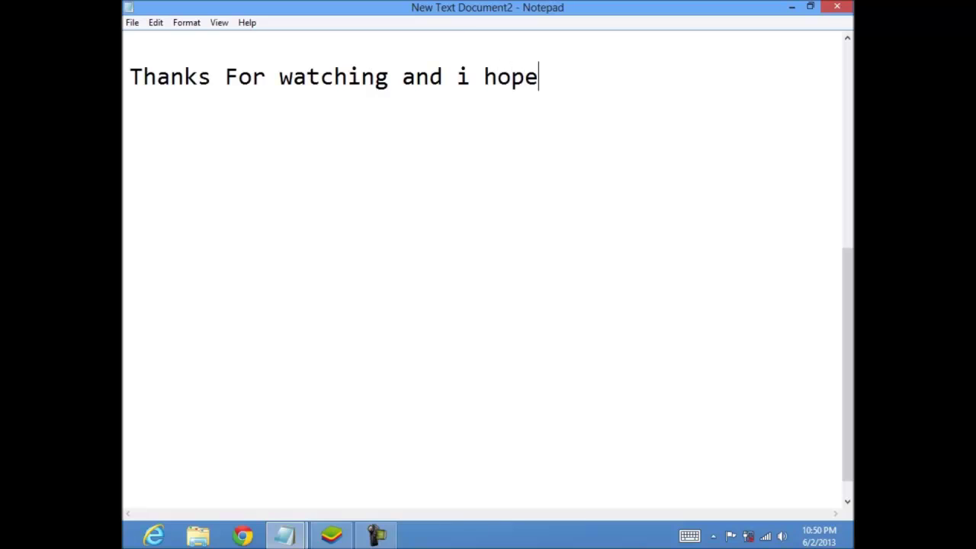
{"action": "type", "text": " it work"}
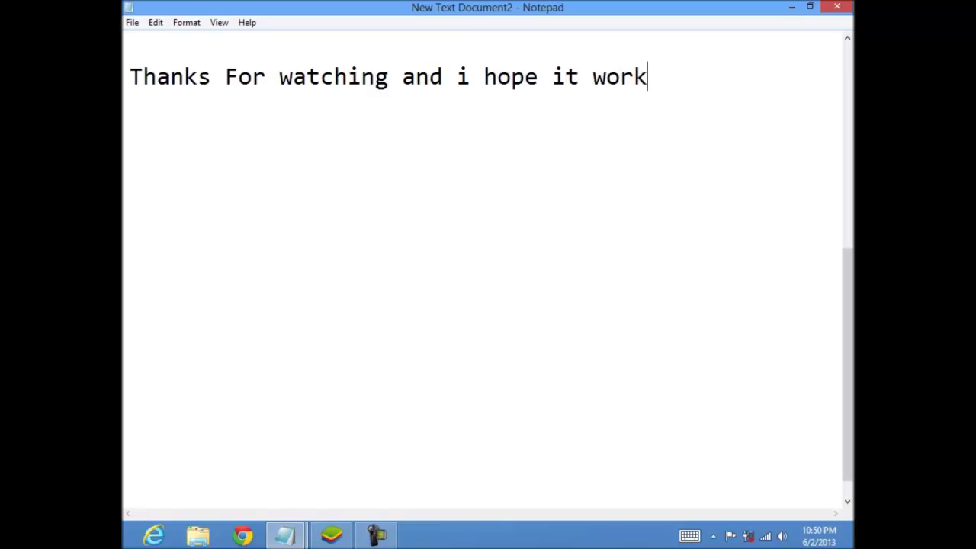
{"action": "type", "text": "s for you"}
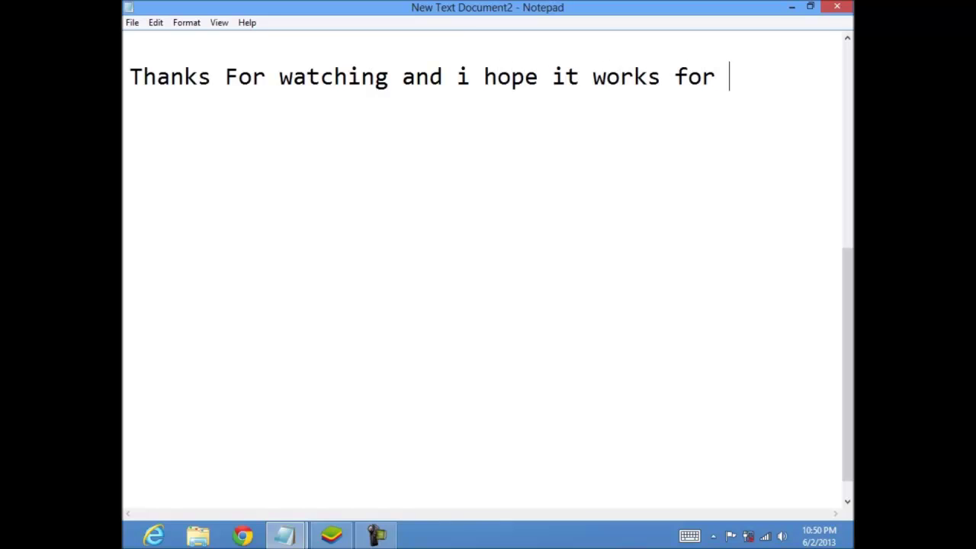
Add a closing line below the thanks message, after a blank line, reading "see you bye".
{"action": "key", "text": "Return"}
{"action": "key", "text": "Return"}
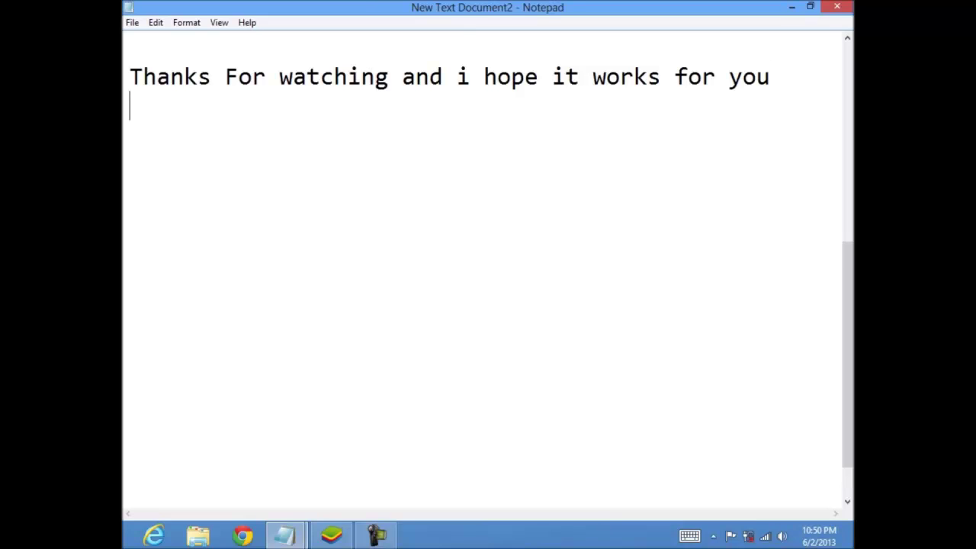
{"action": "type", "text": "see you by"}
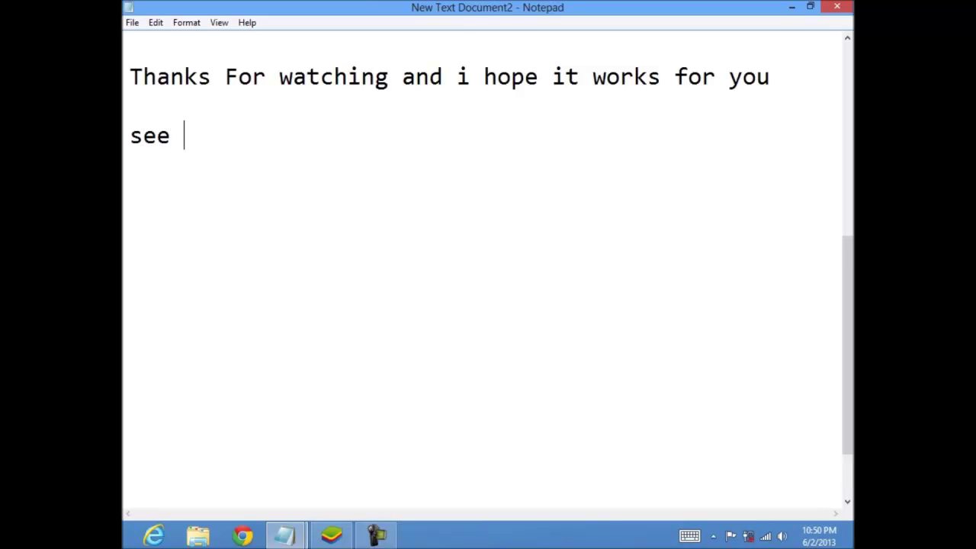
{"action": "type", "text": "e"}
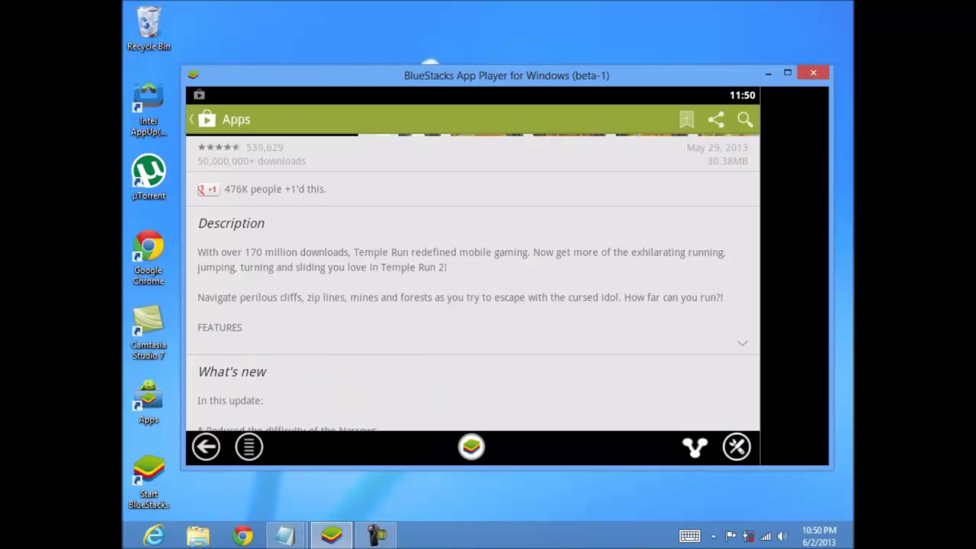
Switch back to BlueStacks, view the top of the Temple Run 2 page and return to the app category list.
{"action": "scroll", "coordinate": [473, 282], "scroll_direction": "up", "scroll_amount": 3}
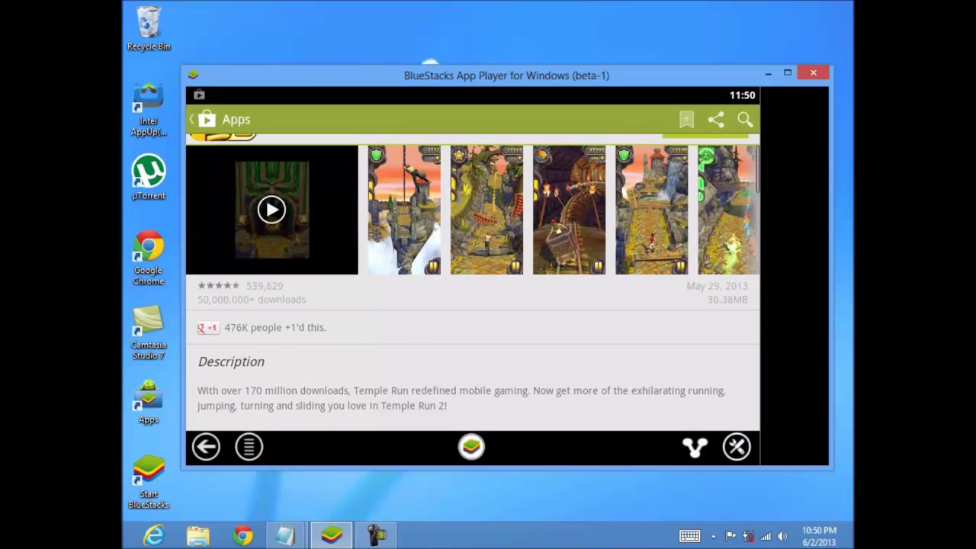
{"action": "scroll", "coordinate": [472, 282], "scroll_direction": "up", "scroll_amount": 3}
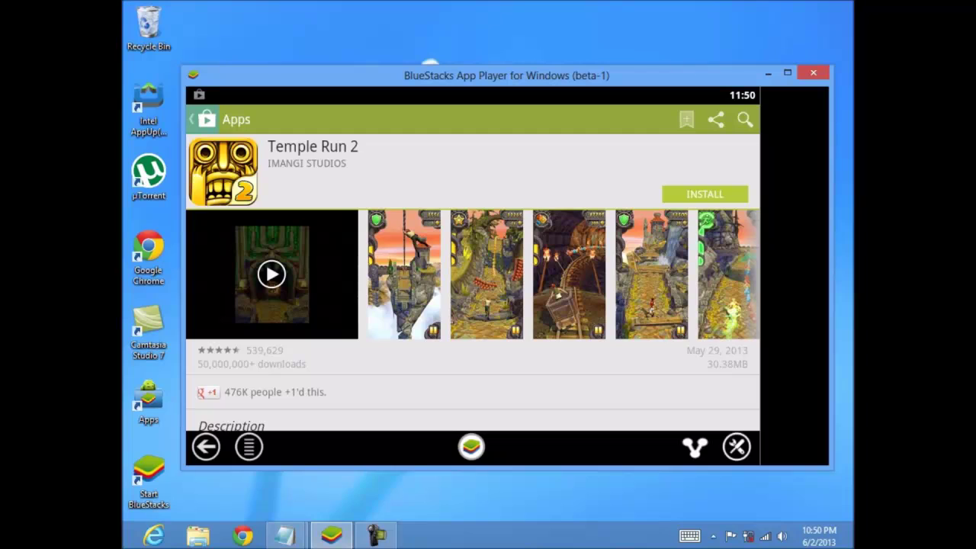
{"action": "key", "text": "Escape"}
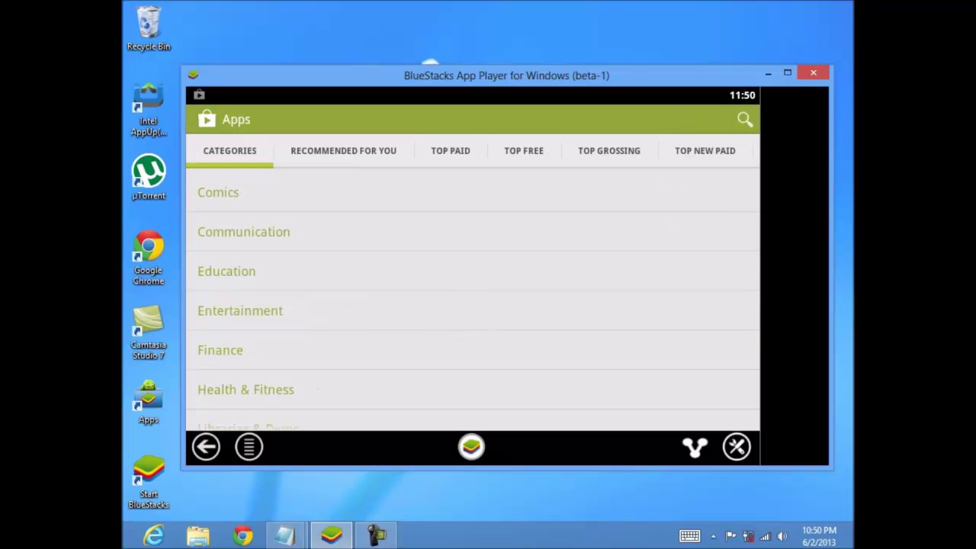
Search the Play Store for "wha", view the WhatsApp Messenger page and go back to the Apps section.
{"action": "left_click", "coordinate": [745, 119]}
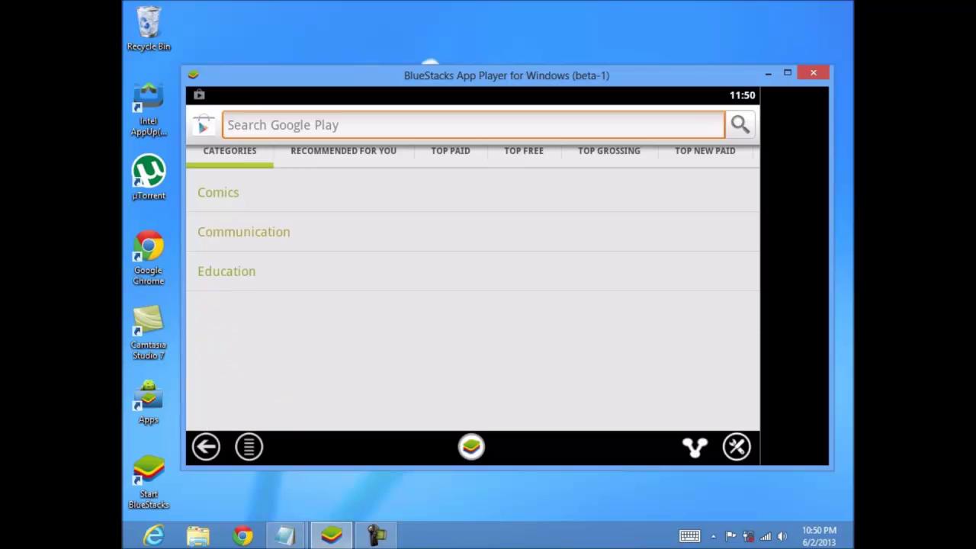
{"action": "type", "text": "wha"}
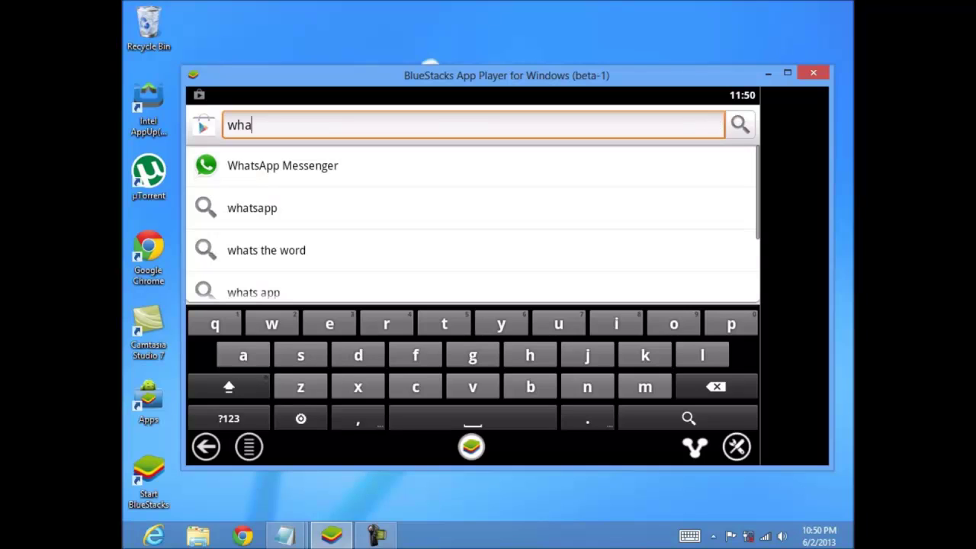
{"action": "key", "text": "Return"}
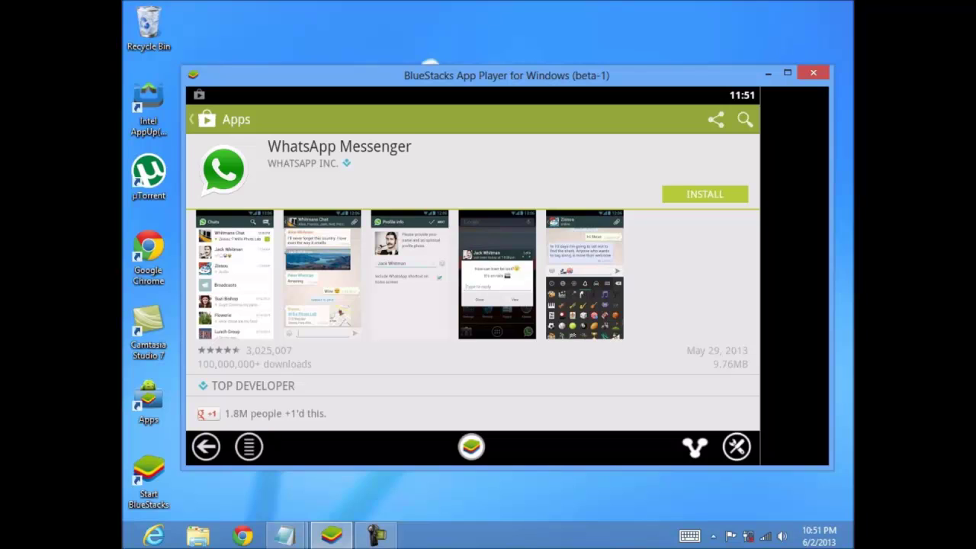
{"action": "left_click", "coordinate": [204, 120]}
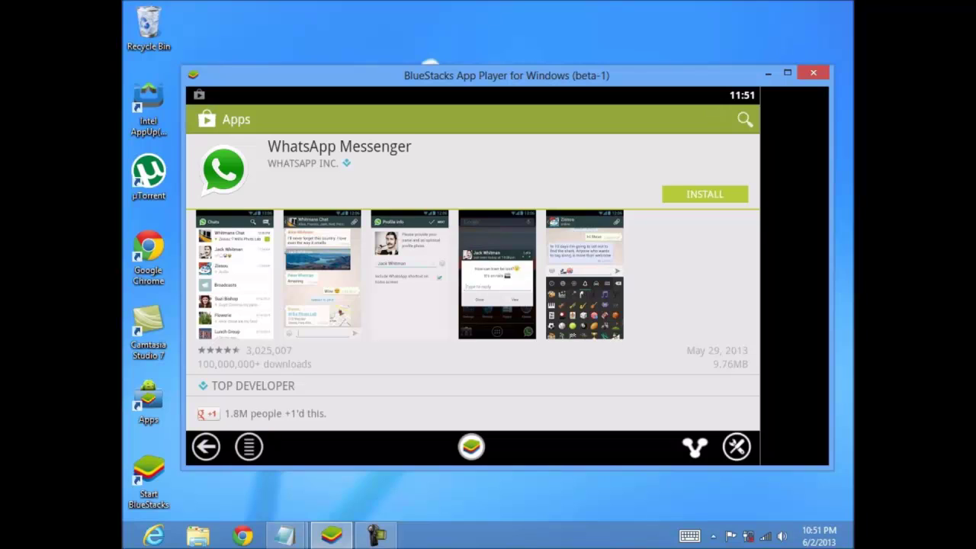